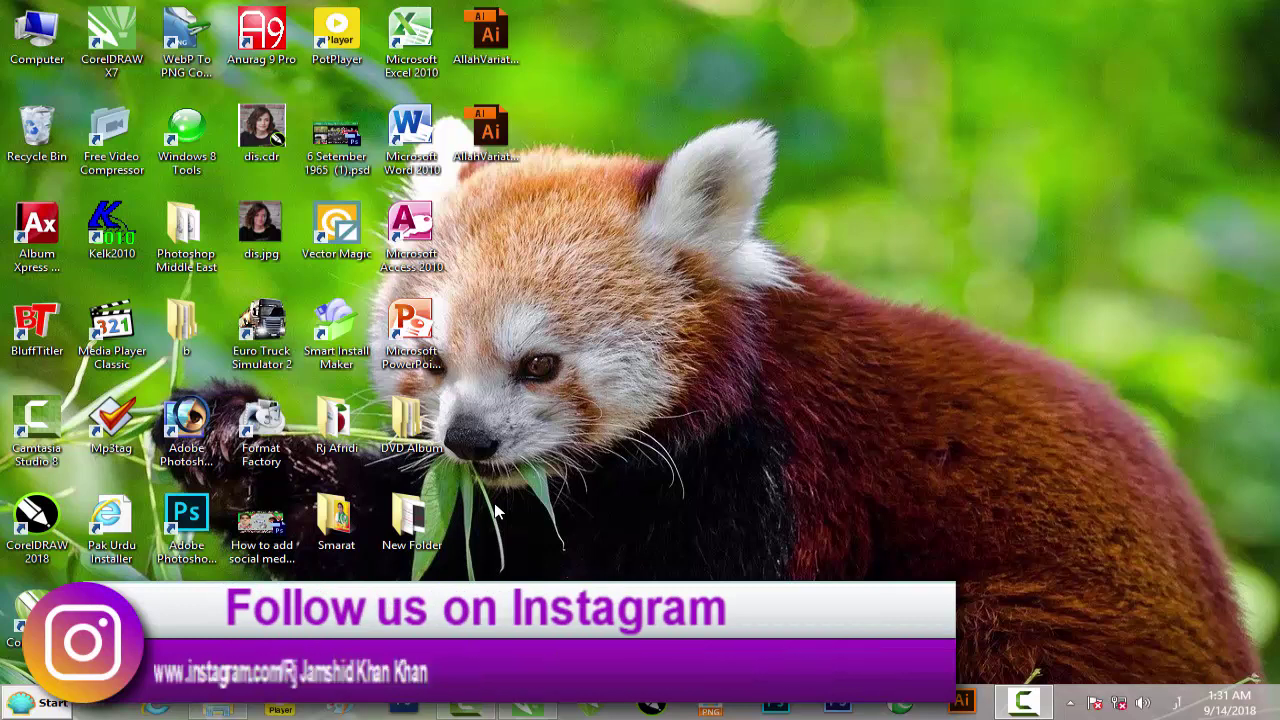
Open the Urdu Fonts folder inside New Folder on the desktop and browse its files
double_click(420, 520)
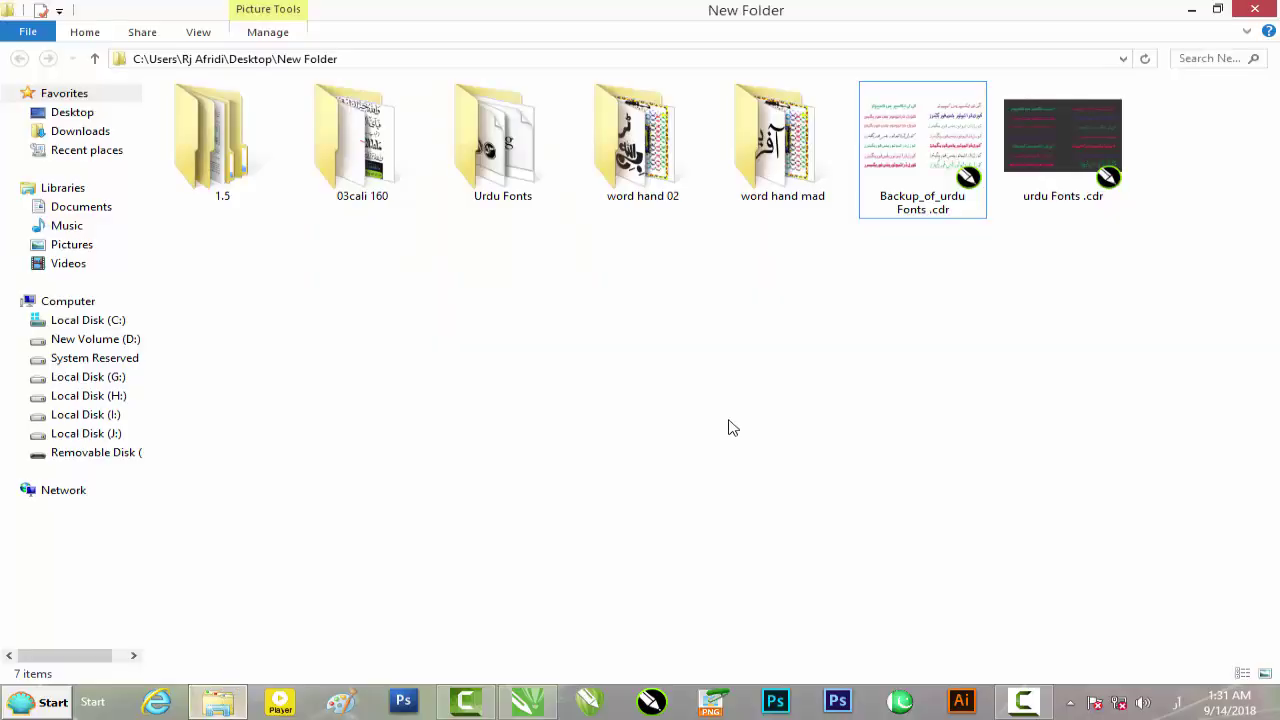
double_click(522, 185)
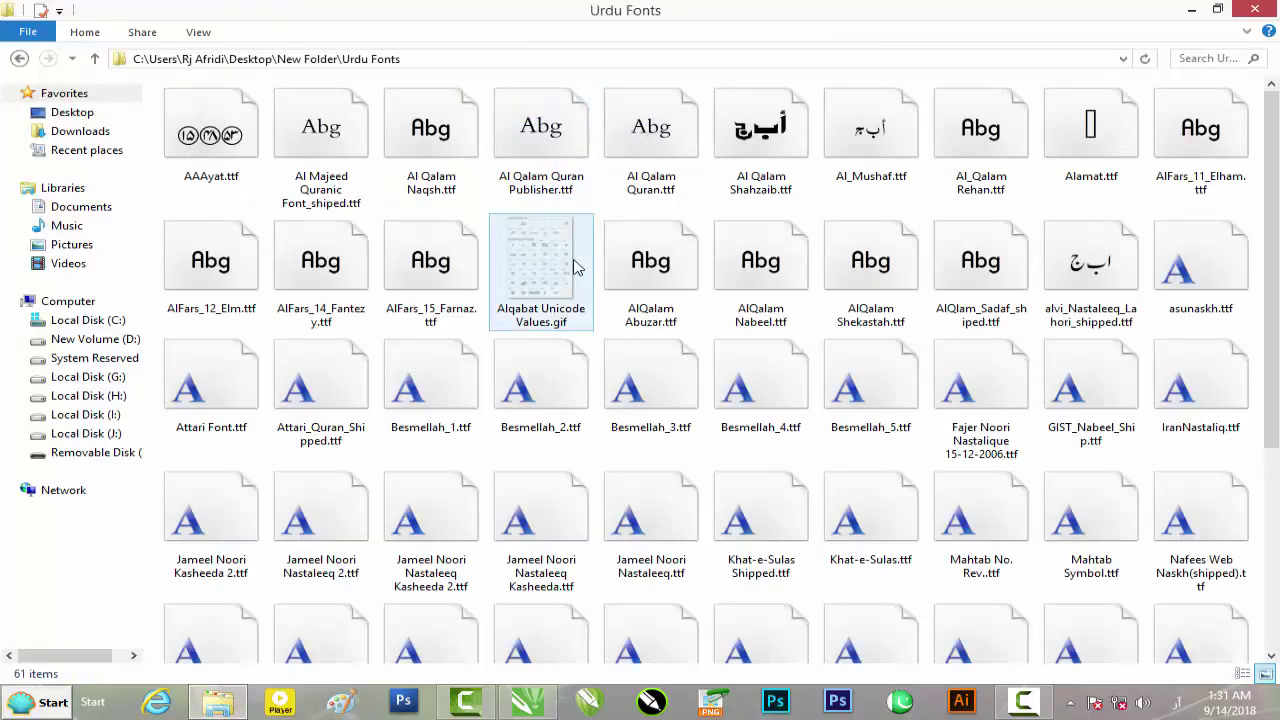
scroll(575, 265, "down", 3)
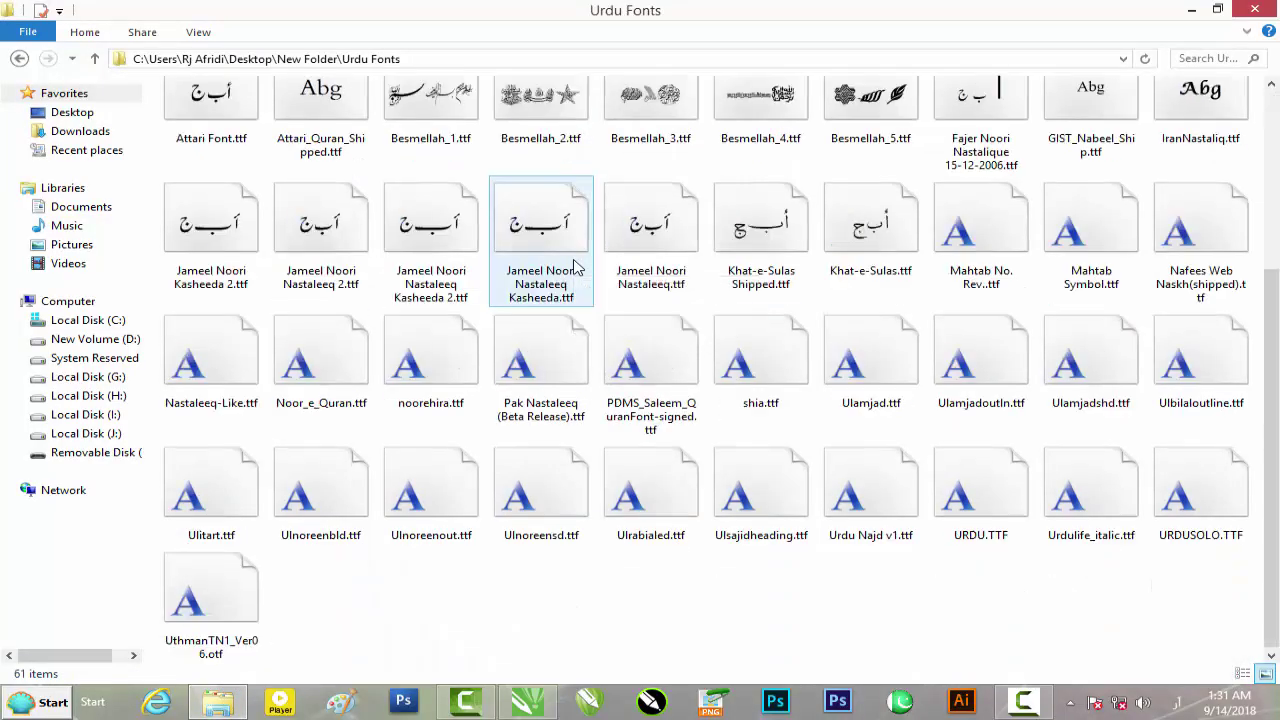
scroll(575, 265, "up", 3)
View the image Alqabat Unicode Values.gif and close it again
double_click(575, 265)
scroll(572, 262, "up", 1)
scroll(572, 260, "down", 1)
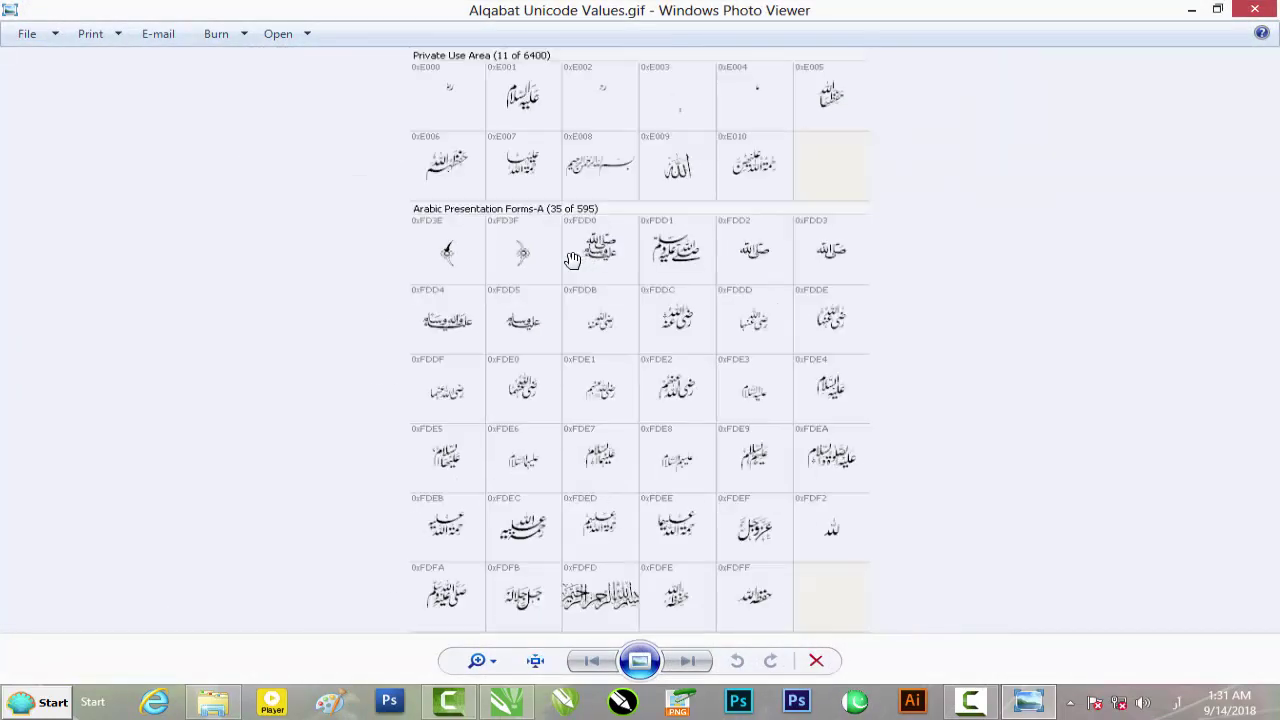
left_click(1254, 9)
Install all the font files in the Urdu Fonts folder, leaving out Alqabat Unicode Values.gif
scroll(738, 360, "down", 5)
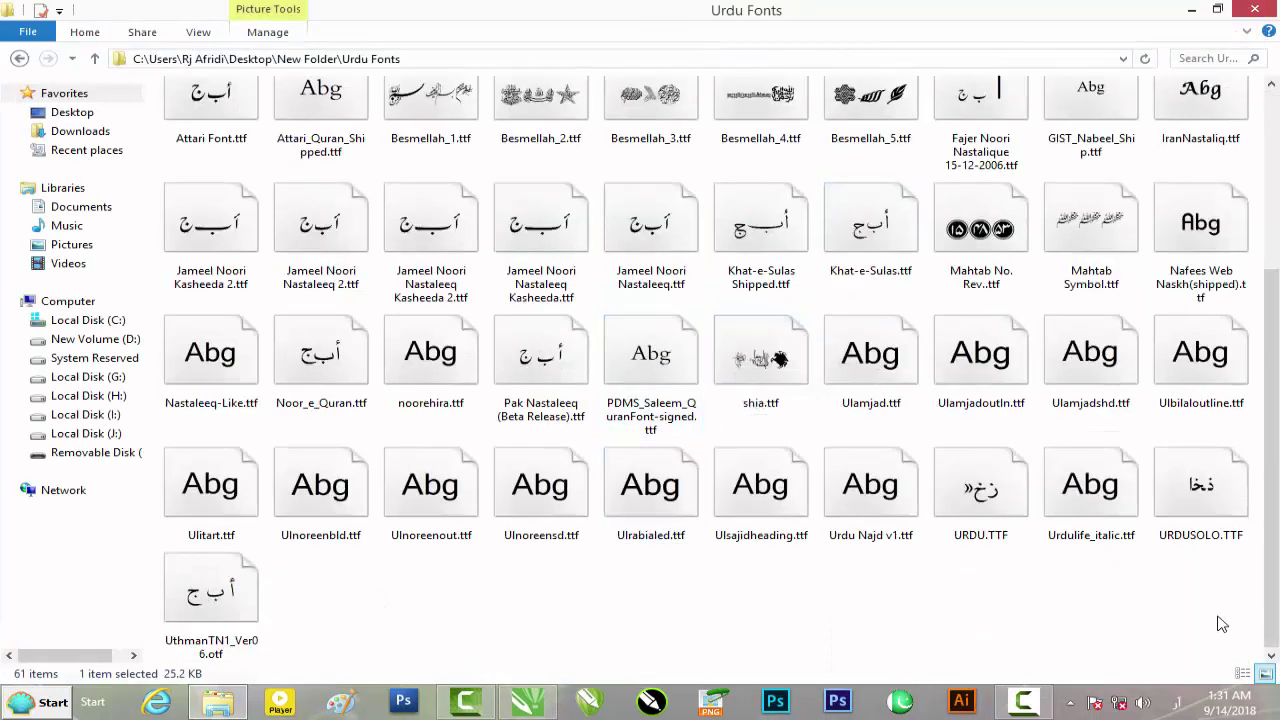
left_click_drag(1231, 650, 160, 60)
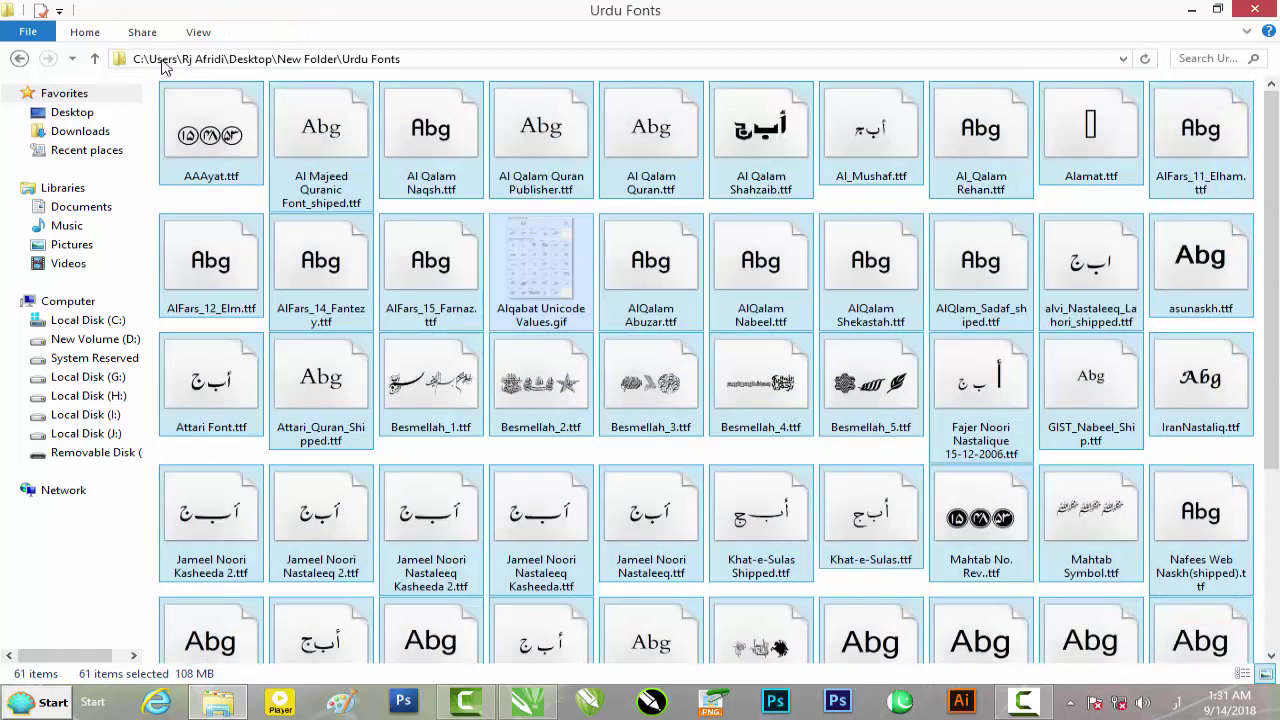
left_click(523, 262, "ctrl")
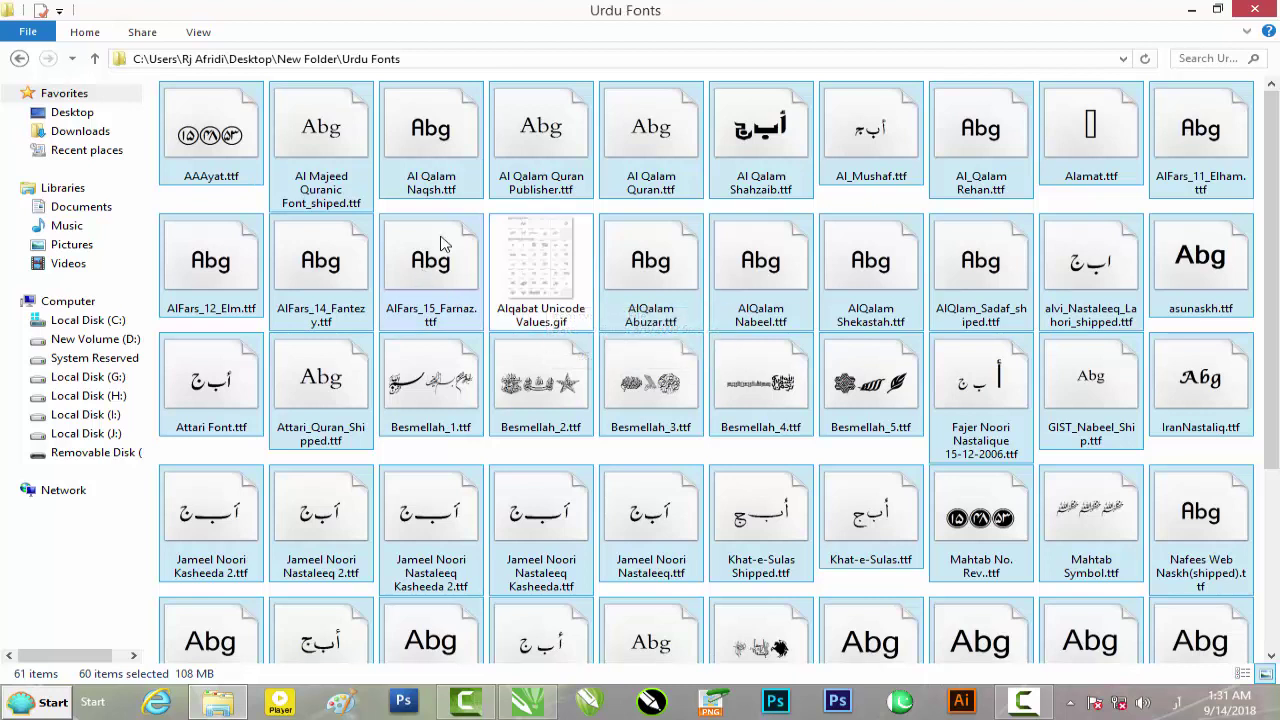
right_click(410, 170)
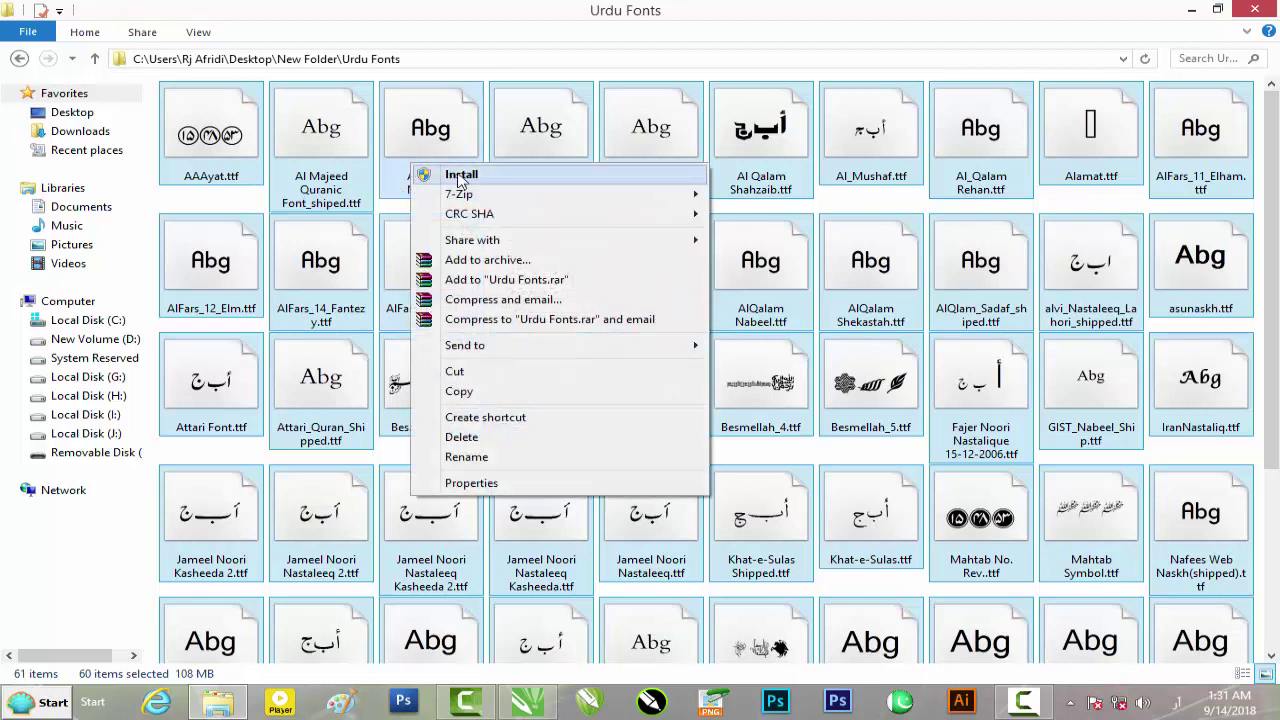
left_click(543, 180)
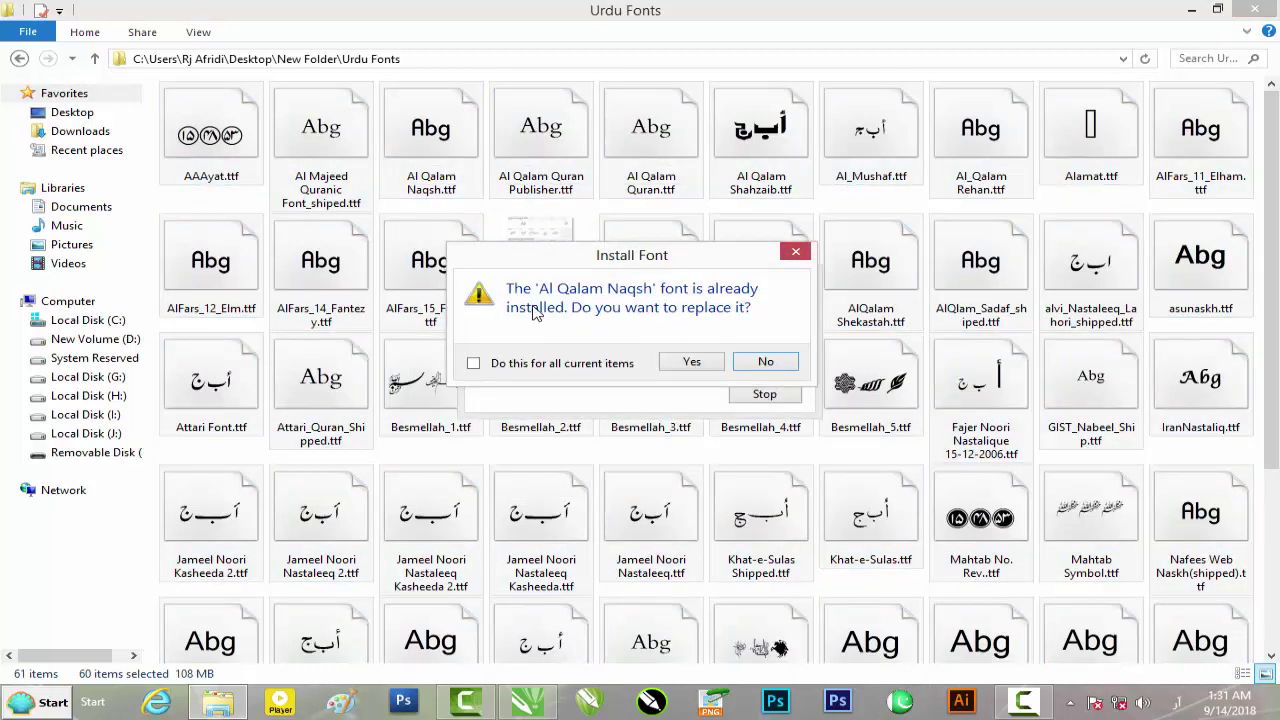
Skip replacing the first four already installed fonts, and replace all the remaining ones with a single answer
left_click(785, 366)
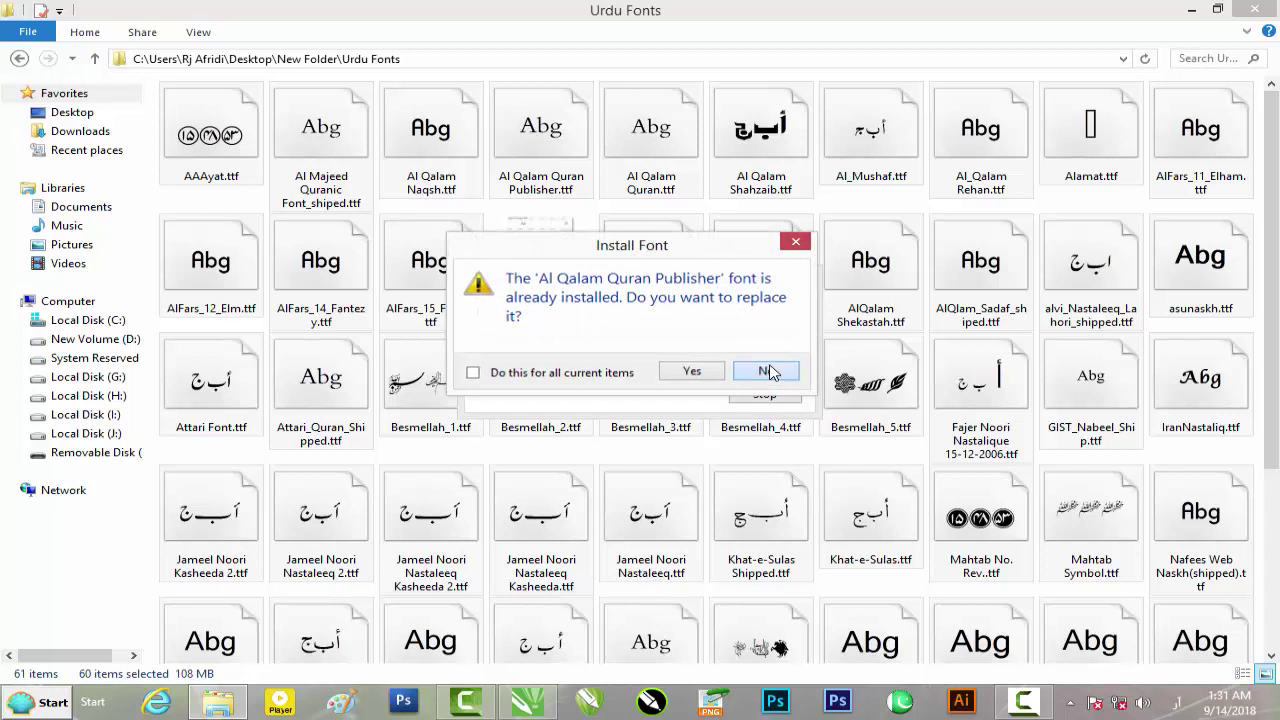
left_click(768, 369)
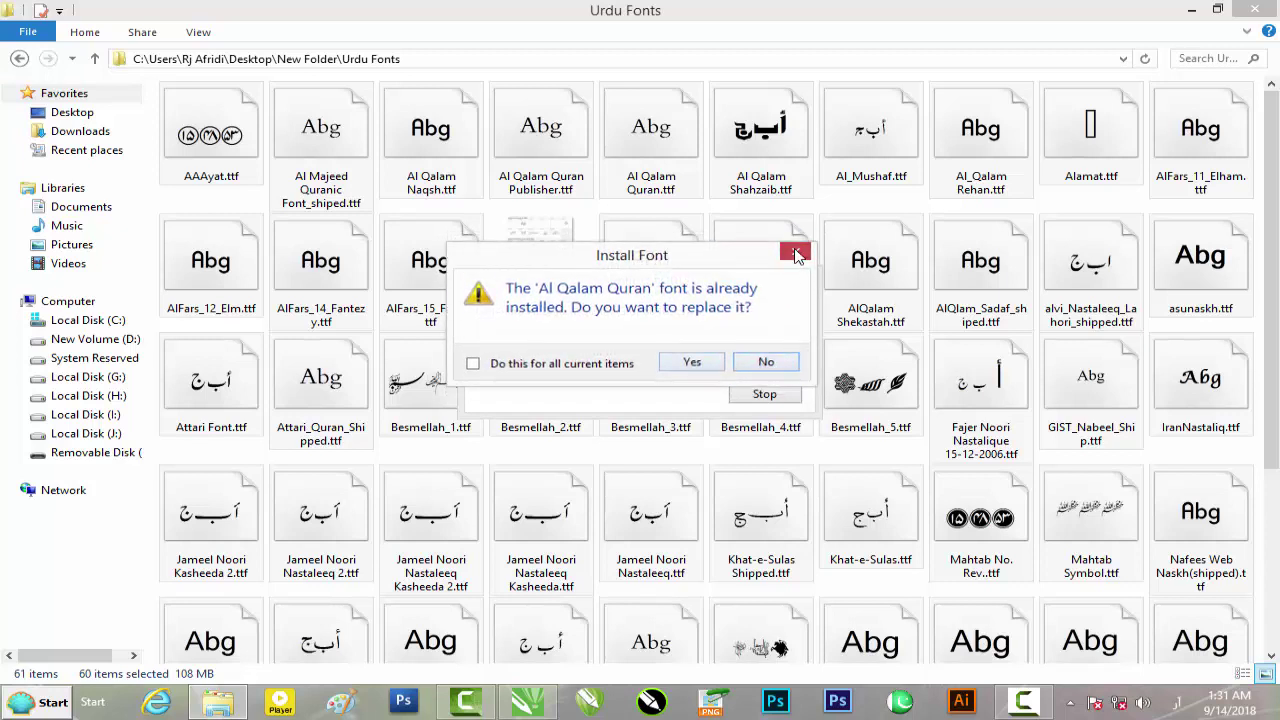
left_click(785, 362)
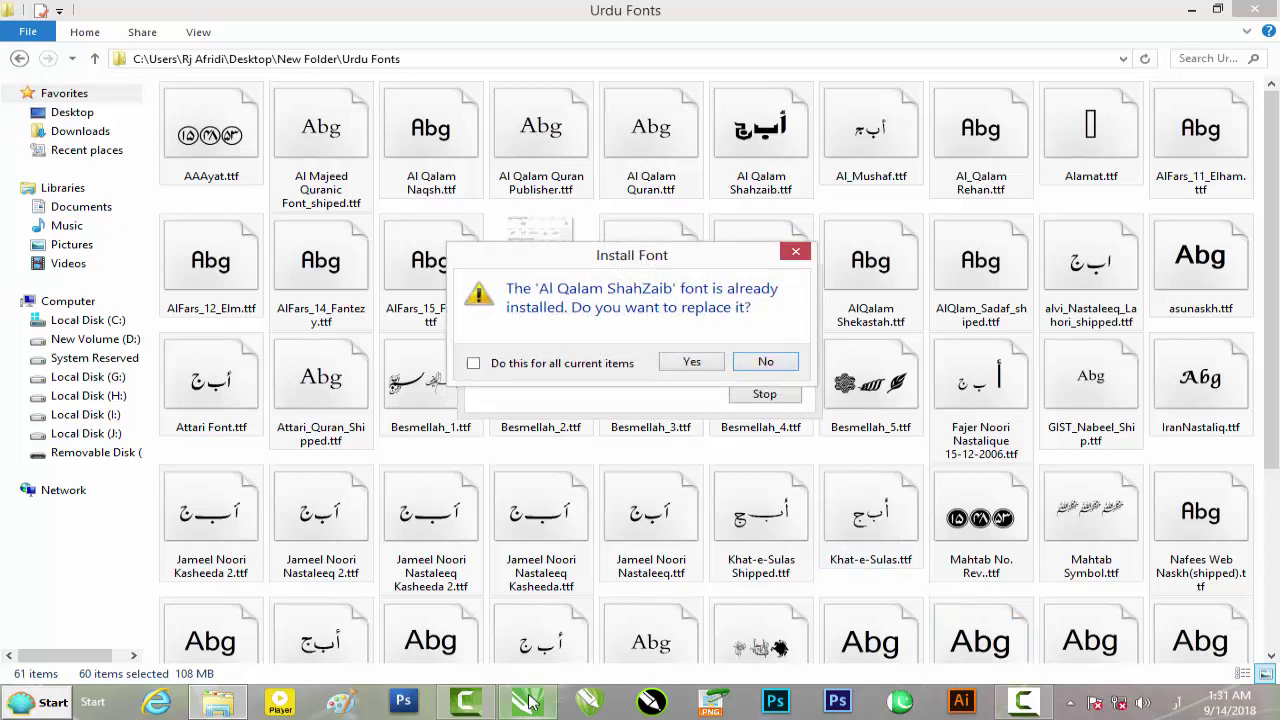
left_click(768, 363)
left_click(575, 366)
left_click(689, 364)
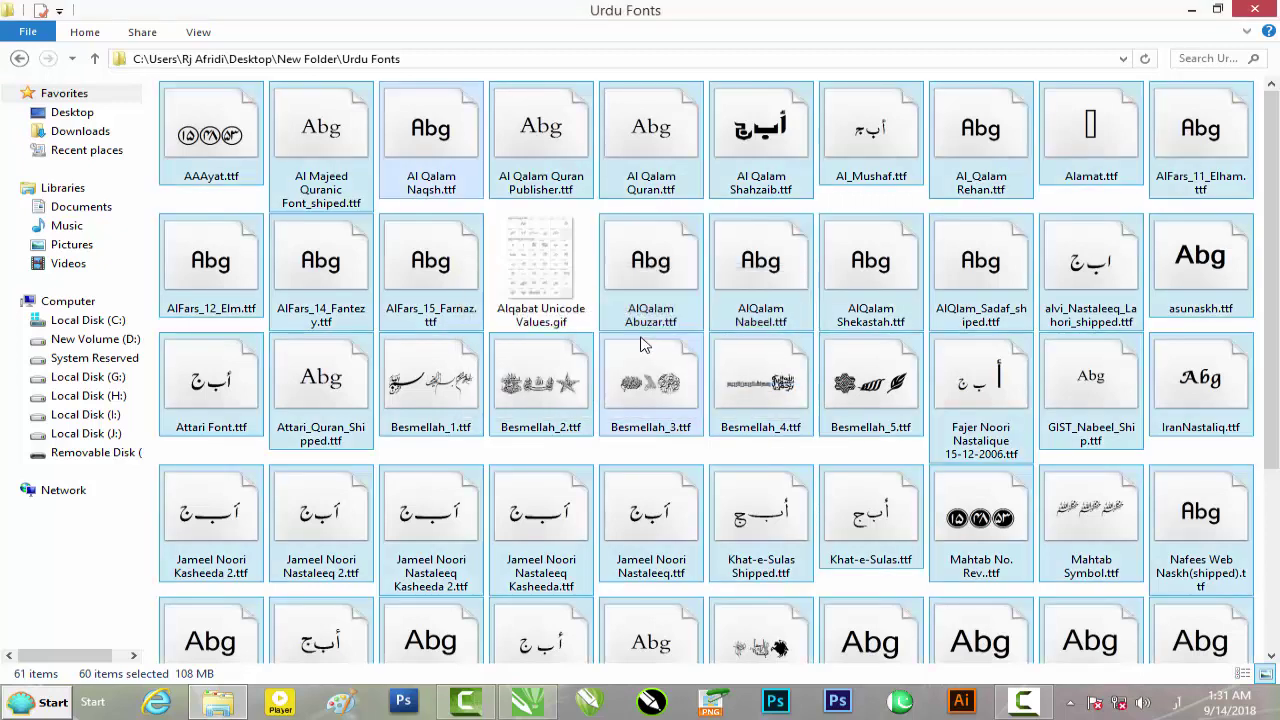
Clear the selection of the font files and return to New Folder
scroll(620, 360, "down", 3)
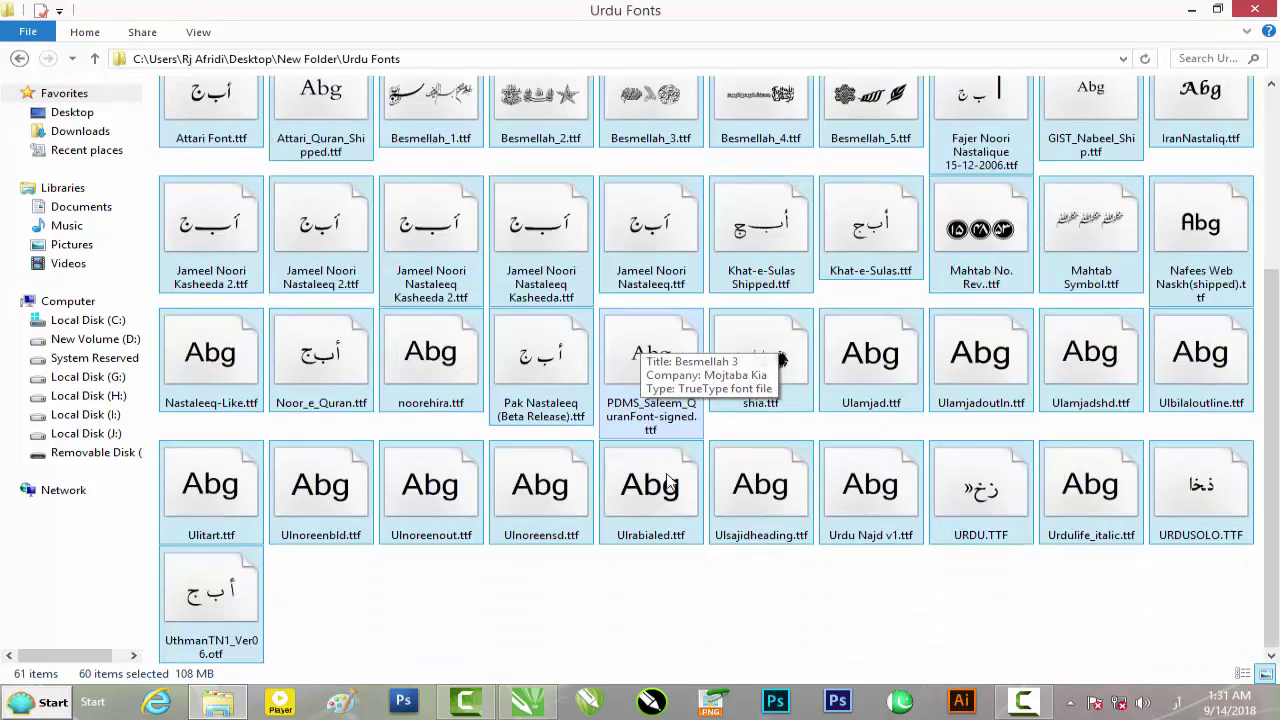
left_click(695, 560)
scroll(1070, 226, "up", 3)
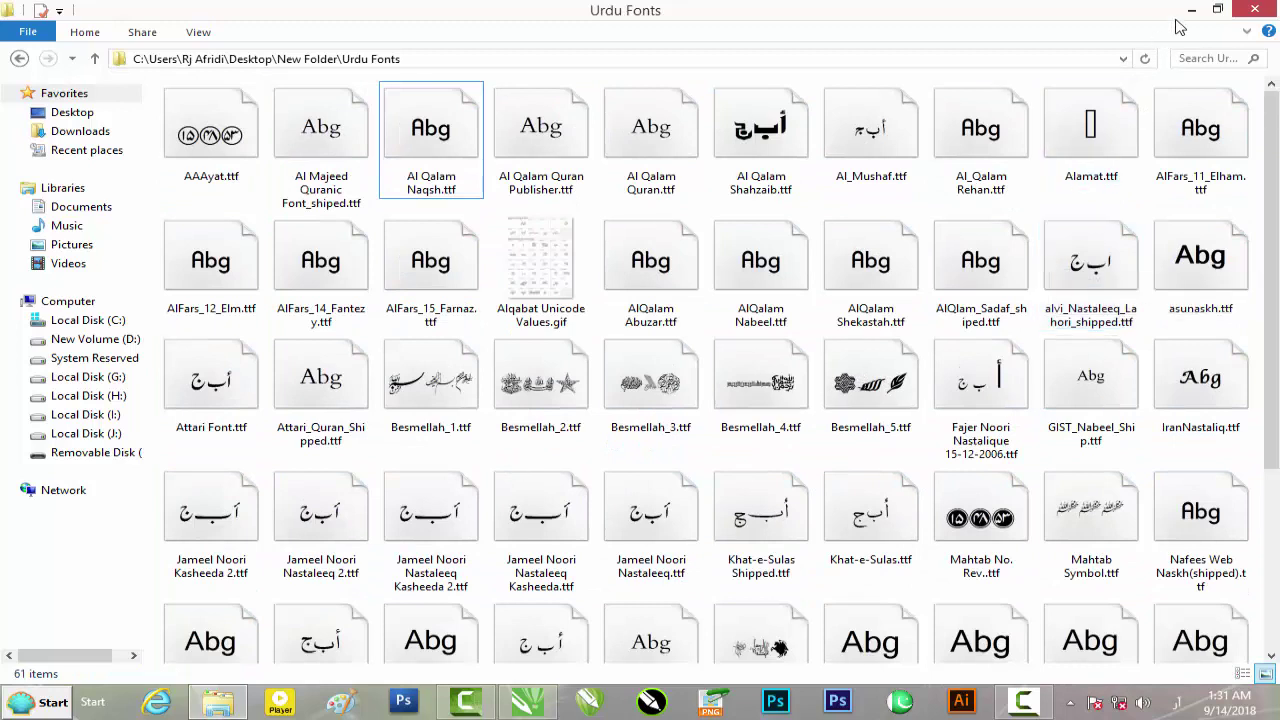
left_click(29, 61)
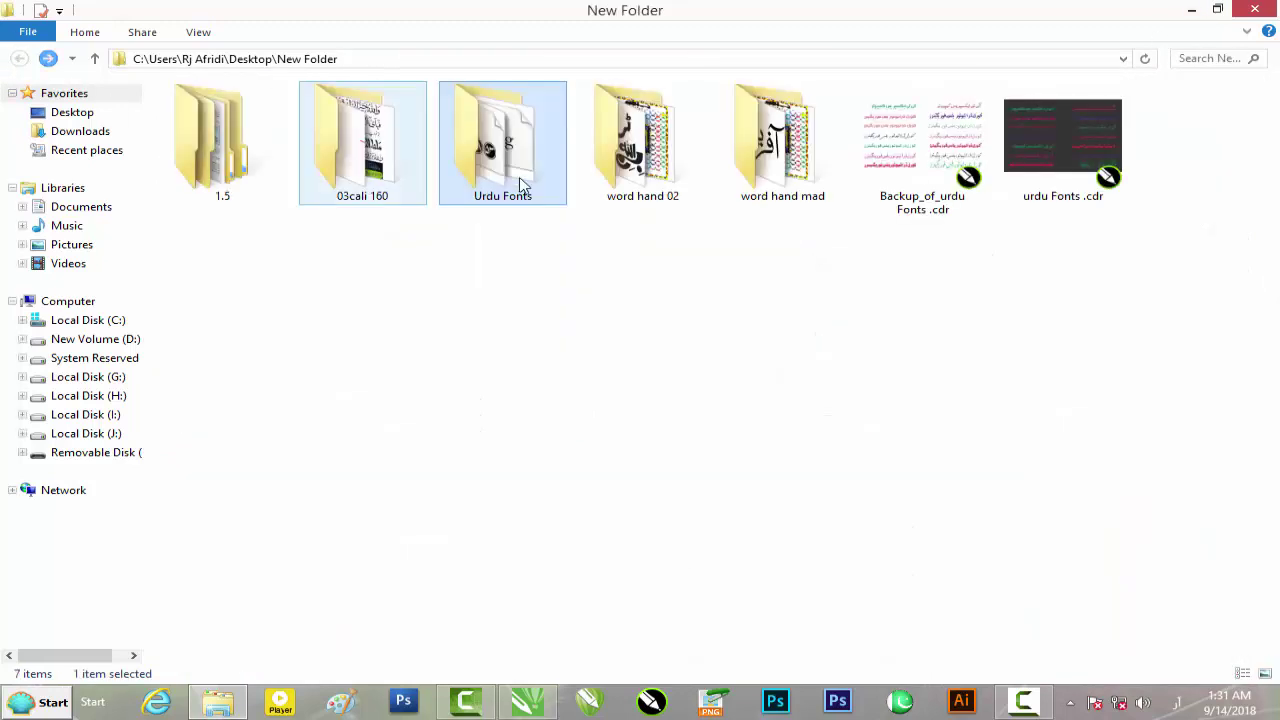
View the properties of the Urdu Fonts folder and close them without changes
right_click(515, 180)
left_click(632, 636)
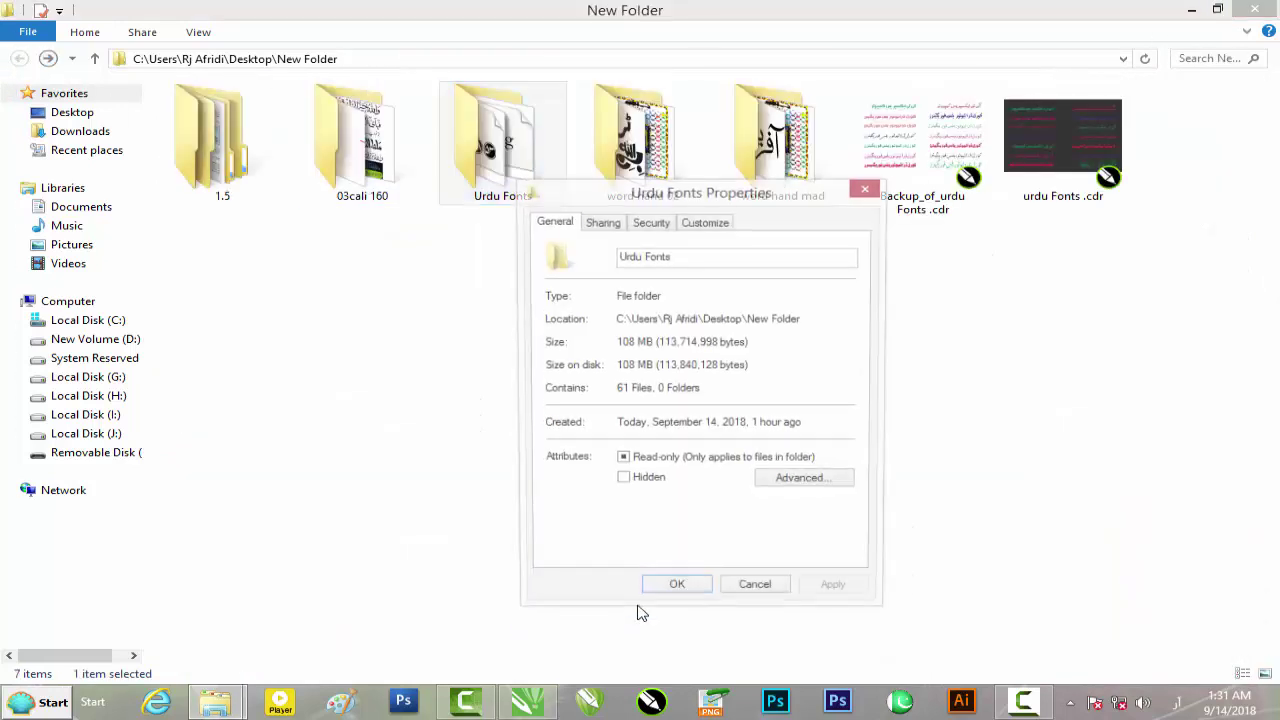
left_click(757, 596)
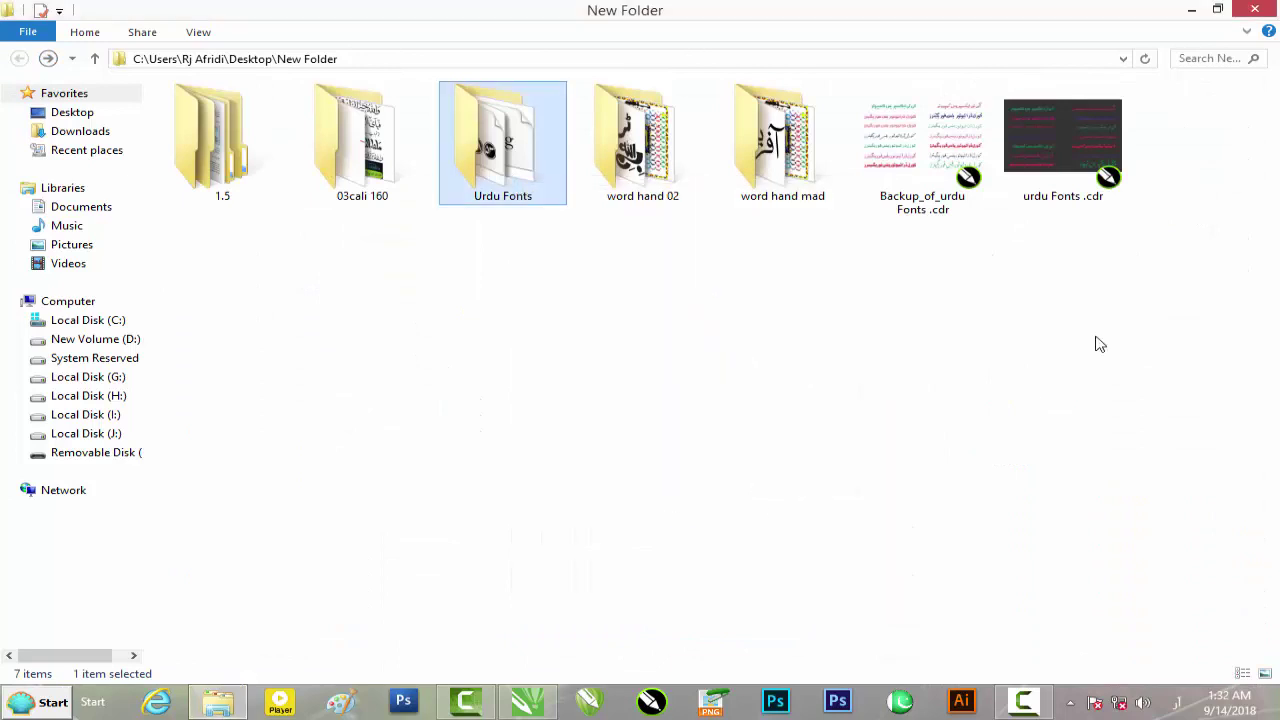
Import urdu Fonts .cdr from New Folder into the drawing open in CorelDRAW X7, merging the styles, and deselect the artwork
left_click_drag(1060, 165, 645, 412)
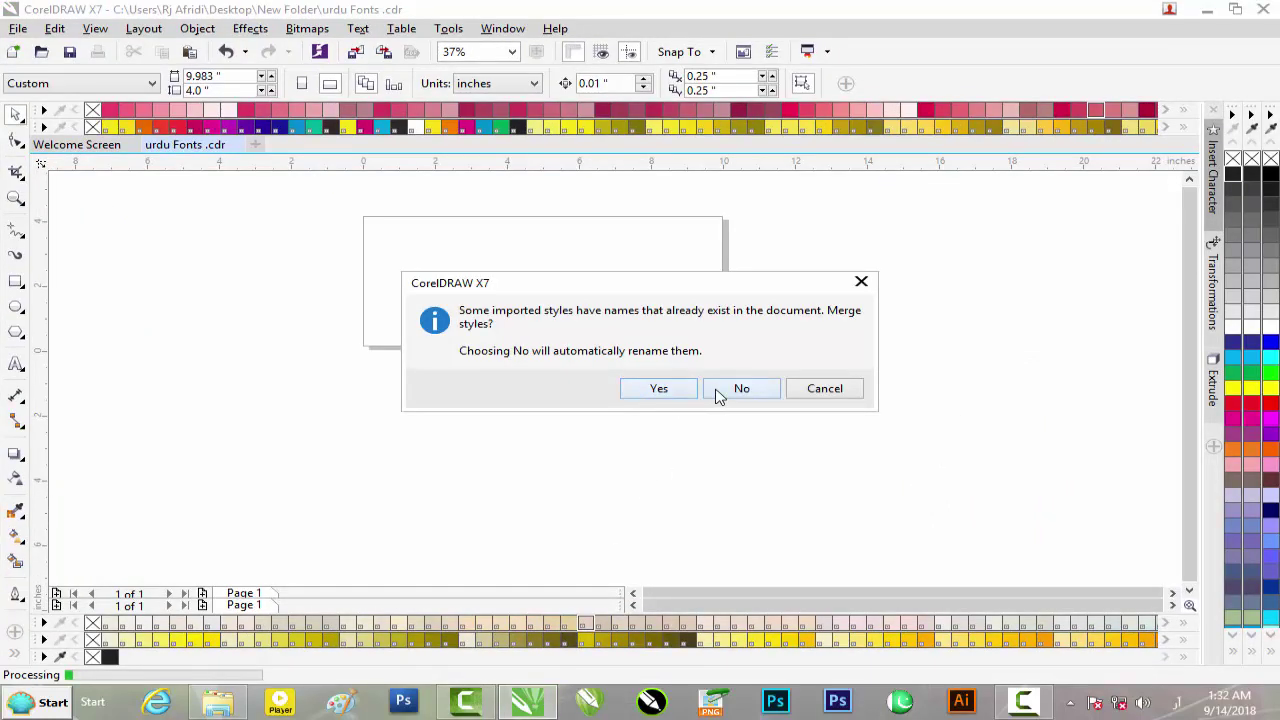
left_click(677, 390)
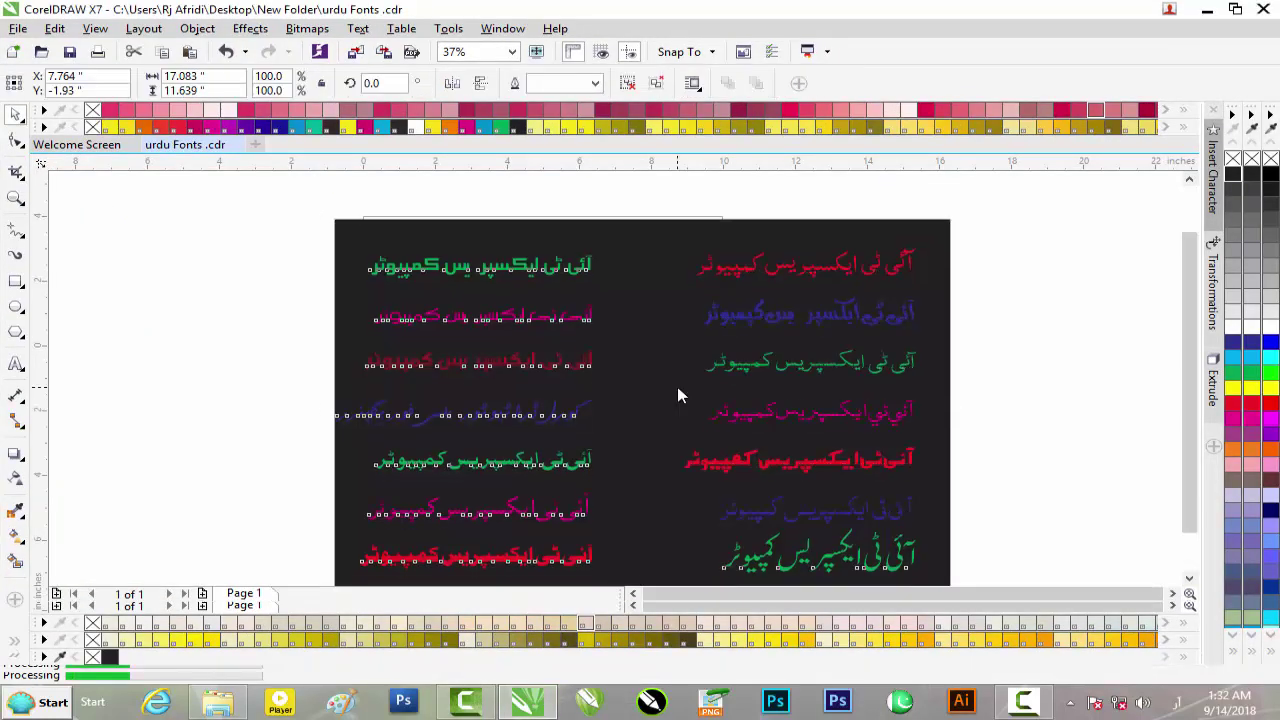
scroll(678, 388, "up", 1)
scroll(678, 388, "down", 1)
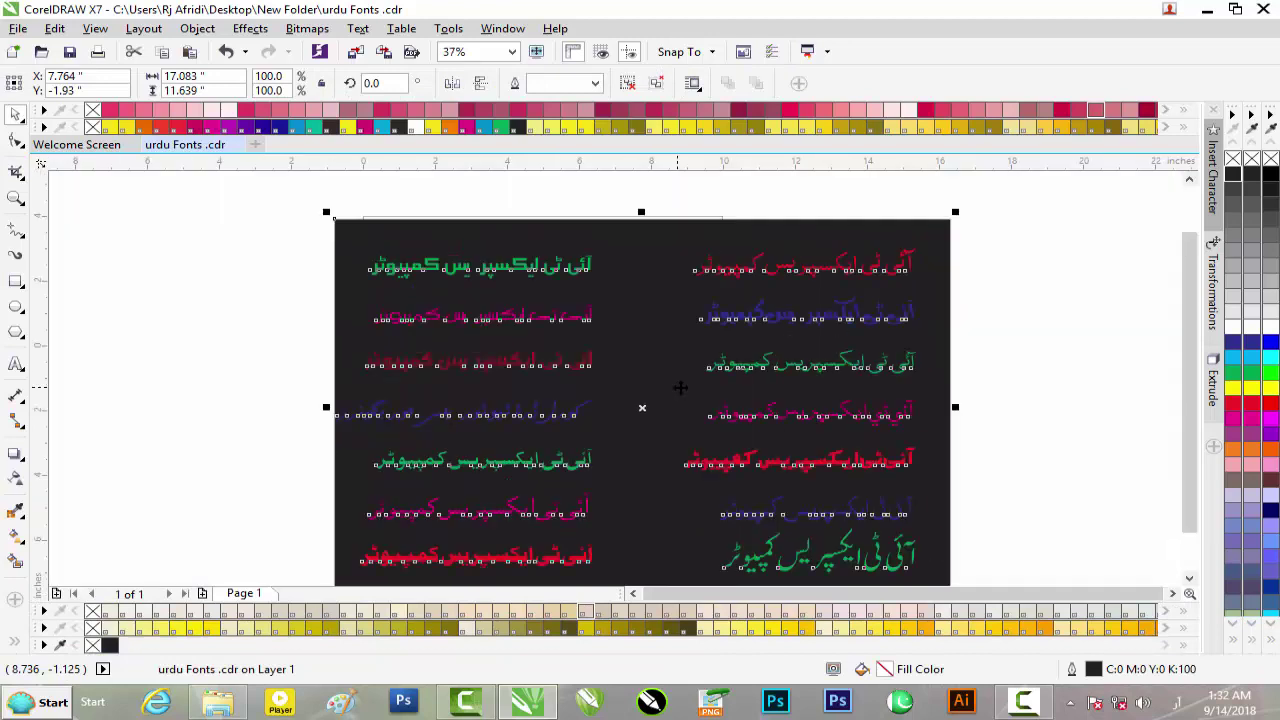
left_click(1111, 277)
scroll(899, 284, "up", 1)
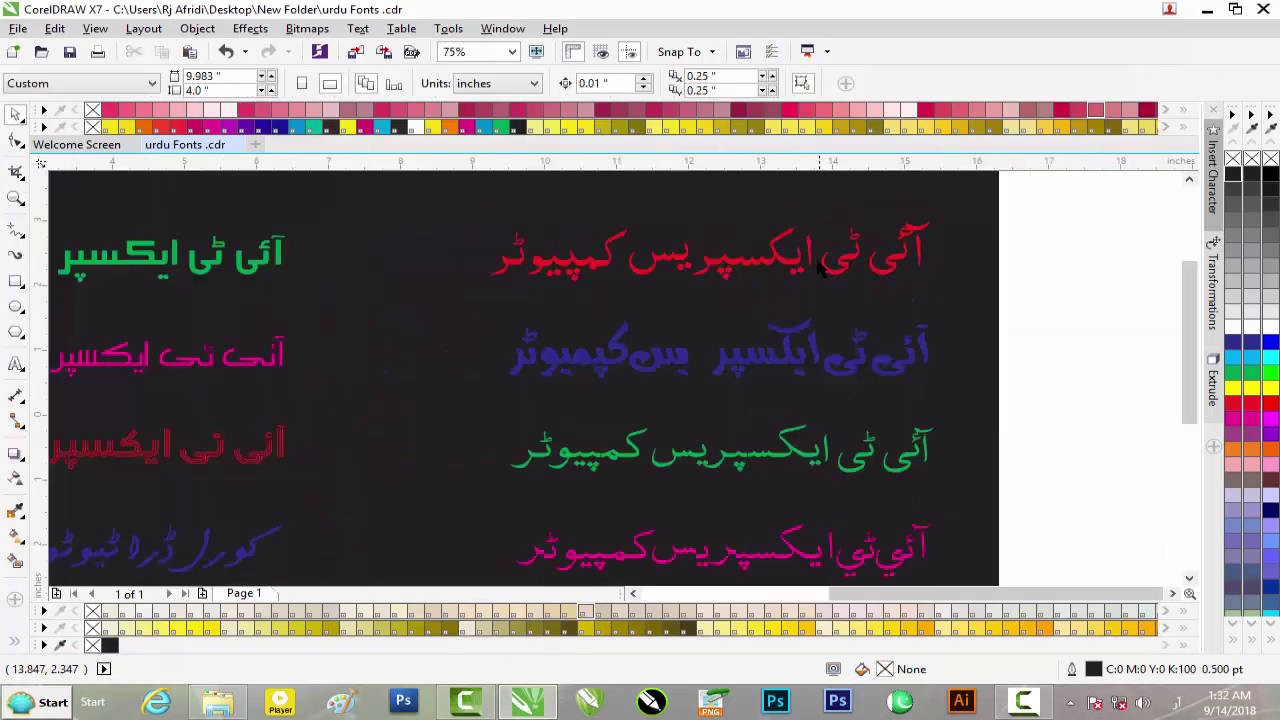
Ungroup the imported artwork and select only the red Urdu text line in the upper row
key("ctrl+a")
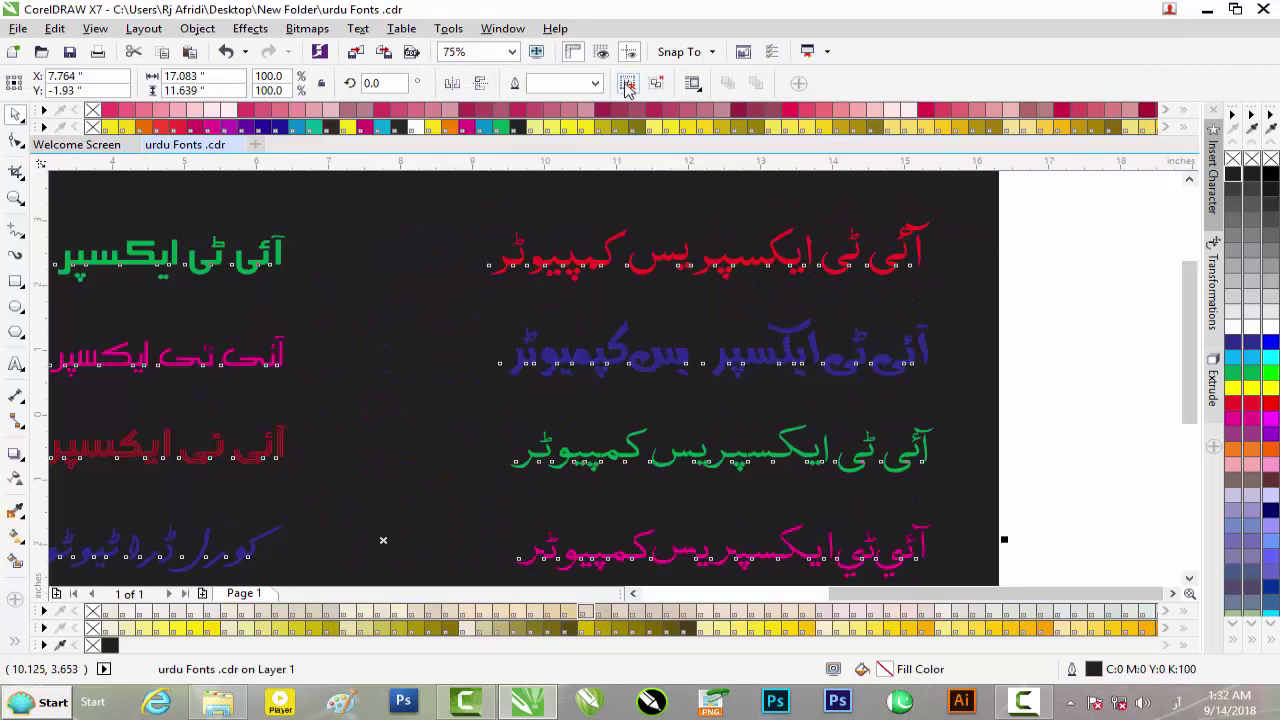
left_click(1023, 243)
left_click_drag(1062, 192, 472, 302)
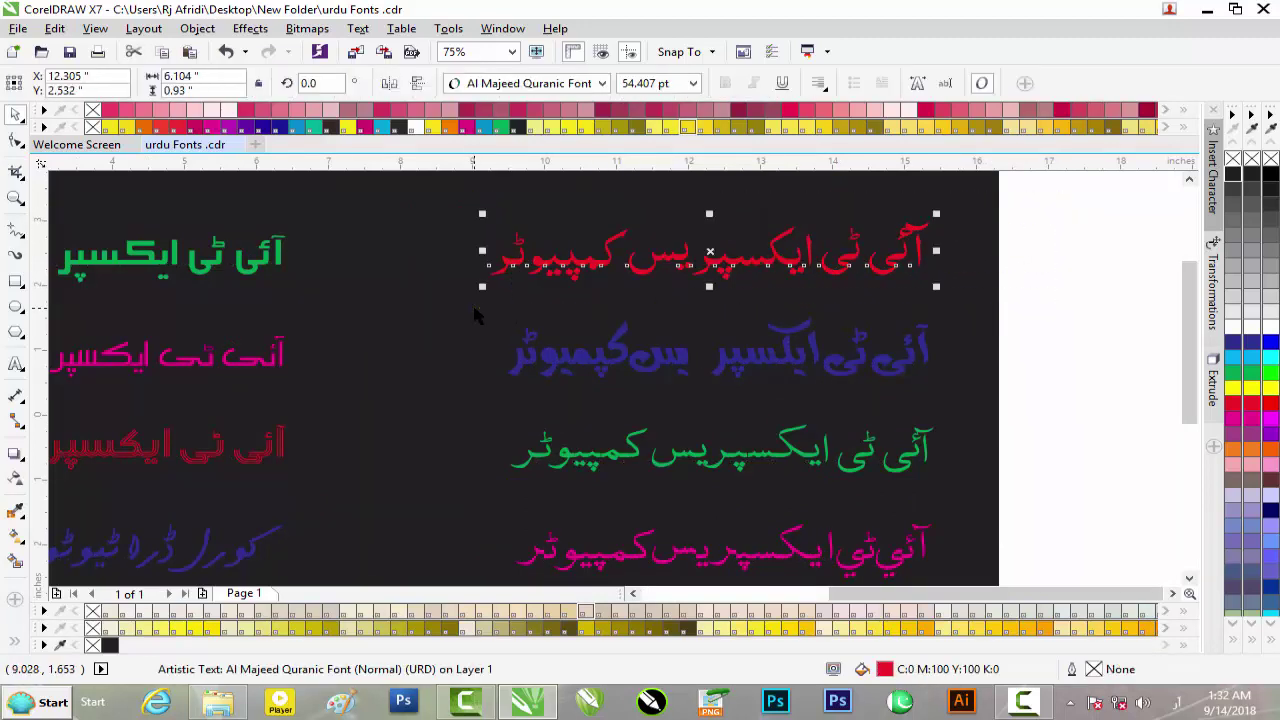
View the list of installed keyboard input languages and close it
left_click(1177, 690)
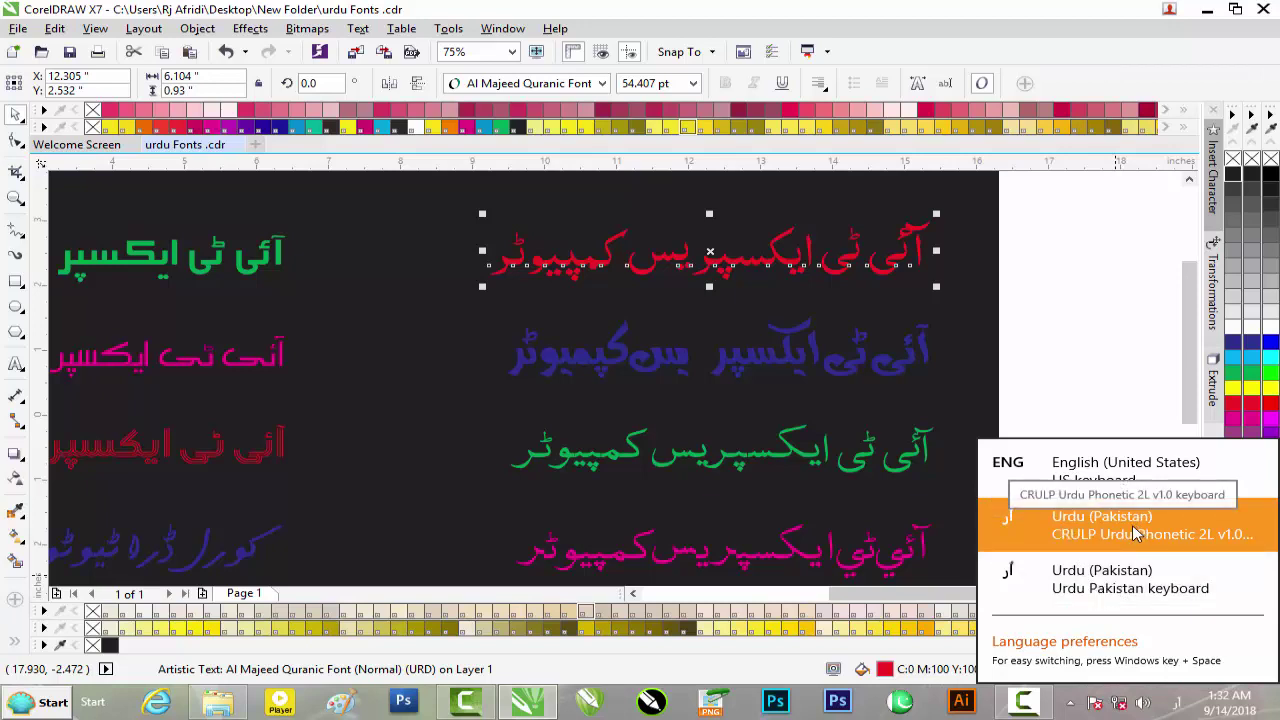
left_click(1136, 262)
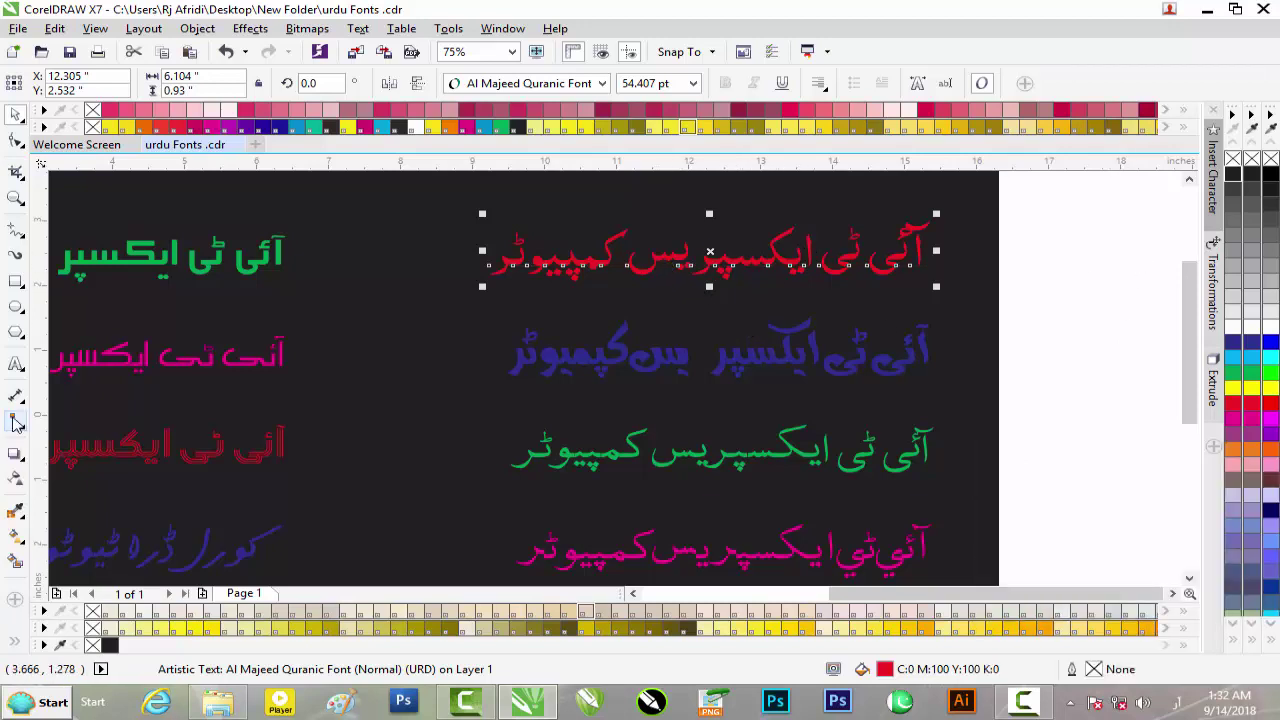
Replace the selected red Urdu line's text with آئی ٹی ایکسپیس کمیپیوٹر using the Text tool
left_click(18, 367)
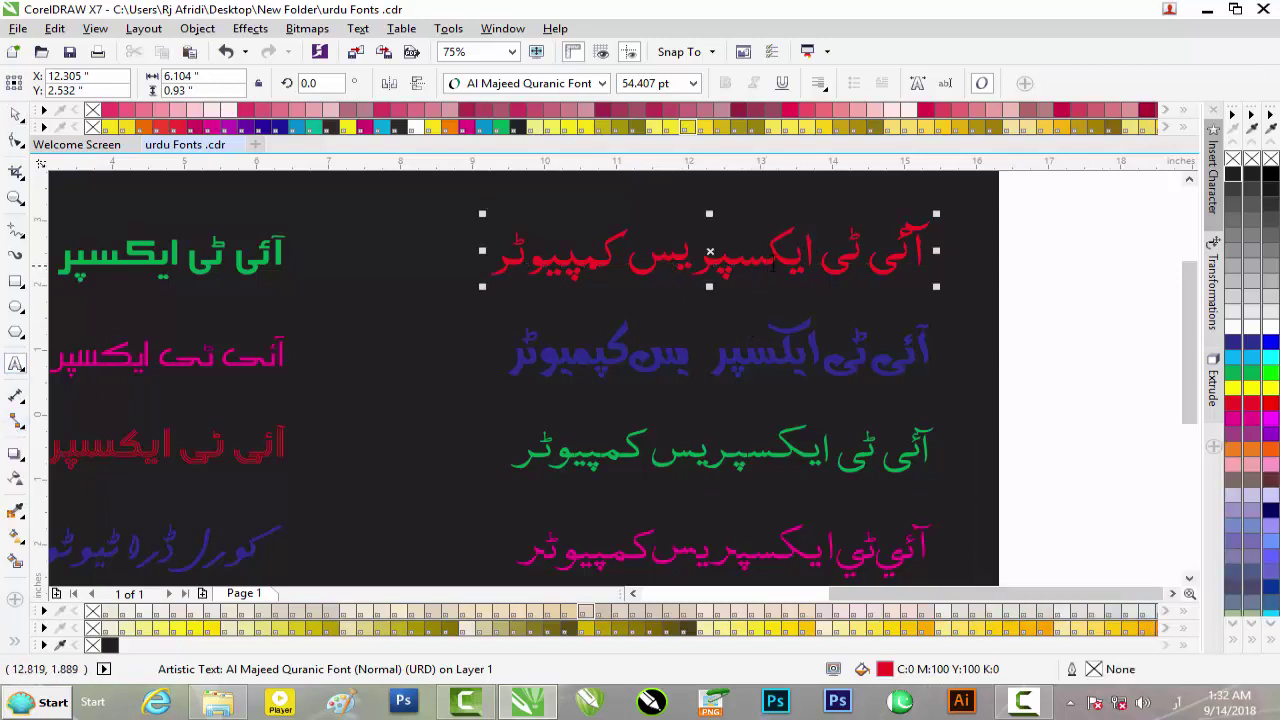
triple_click(773, 262)
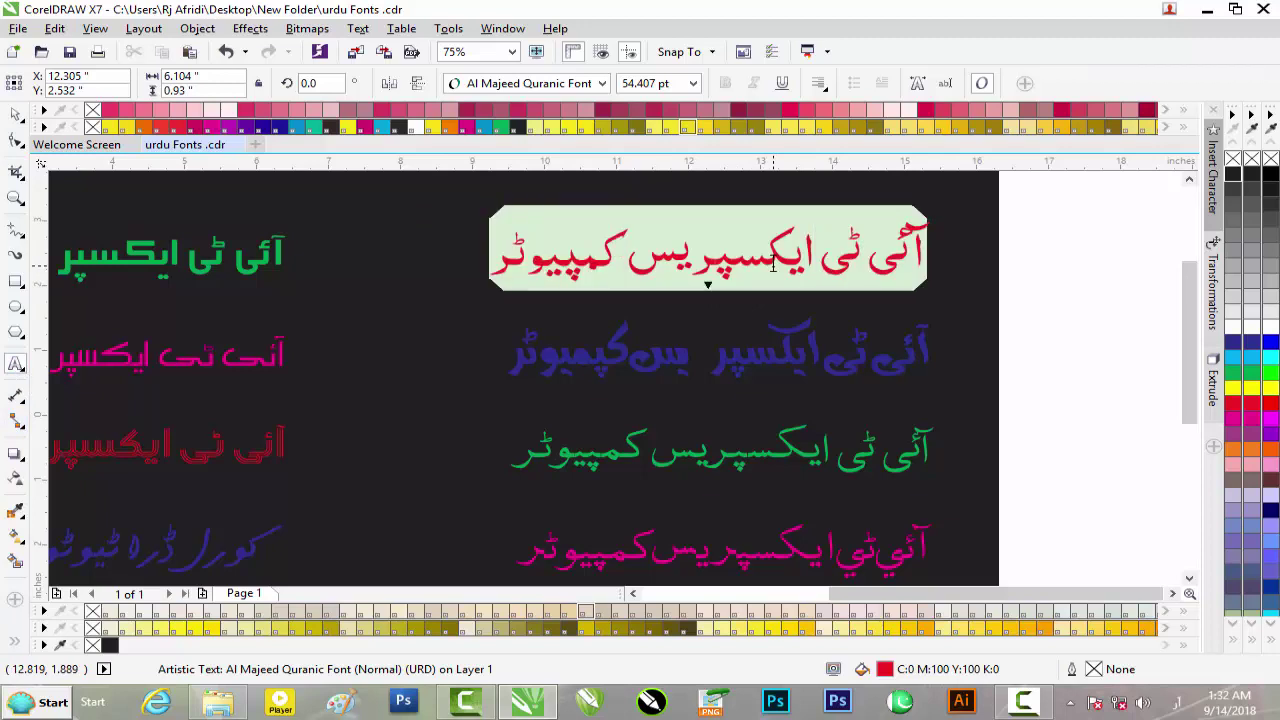
type("آ")
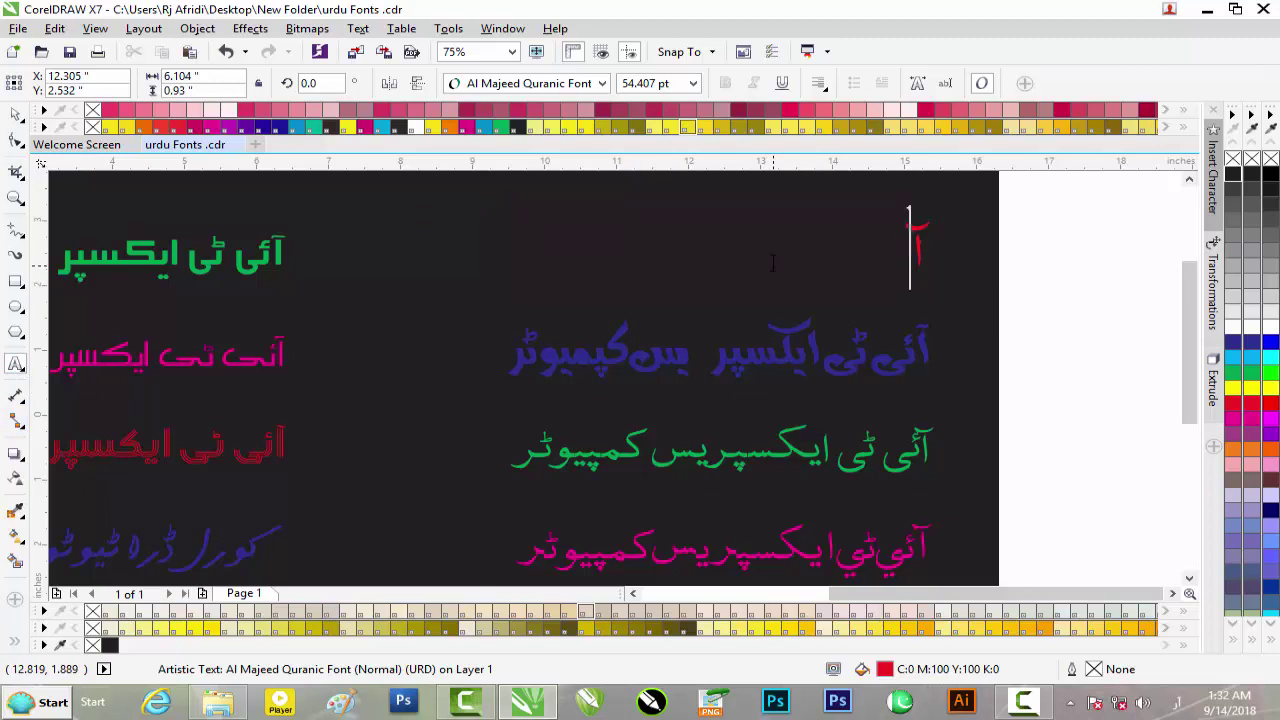
type("ئی")
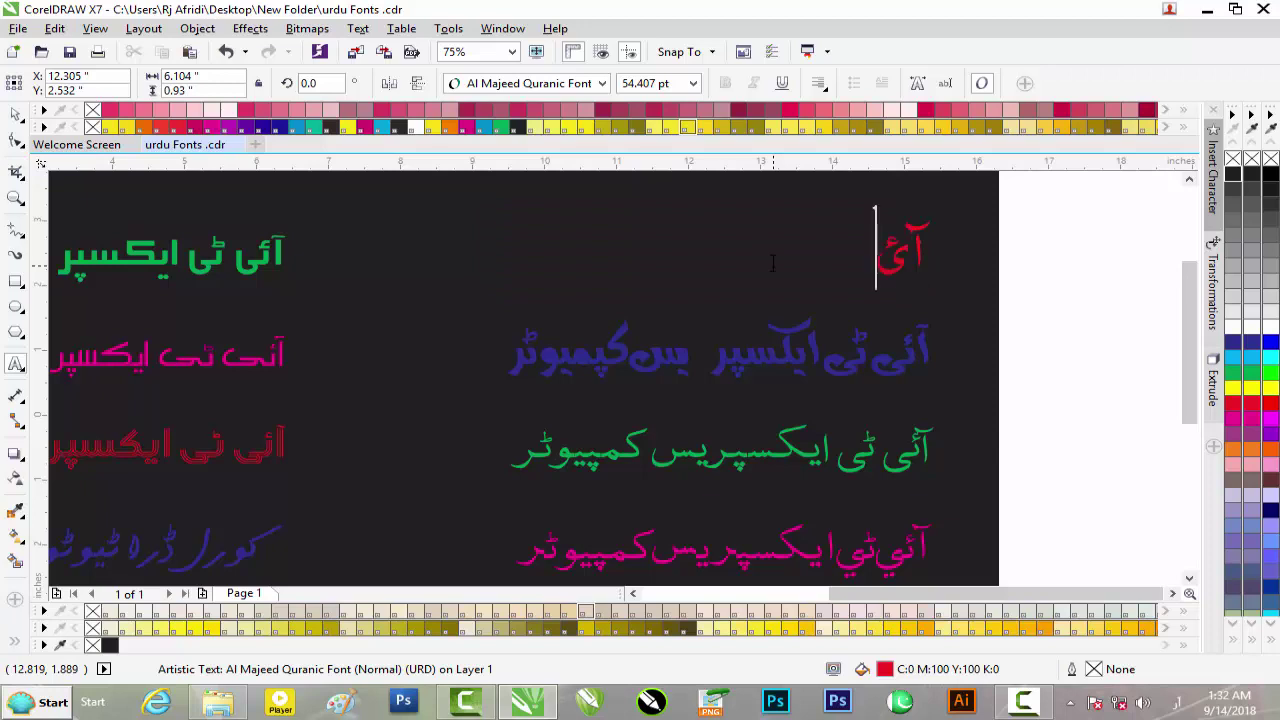
type(" ٹی ایکس")
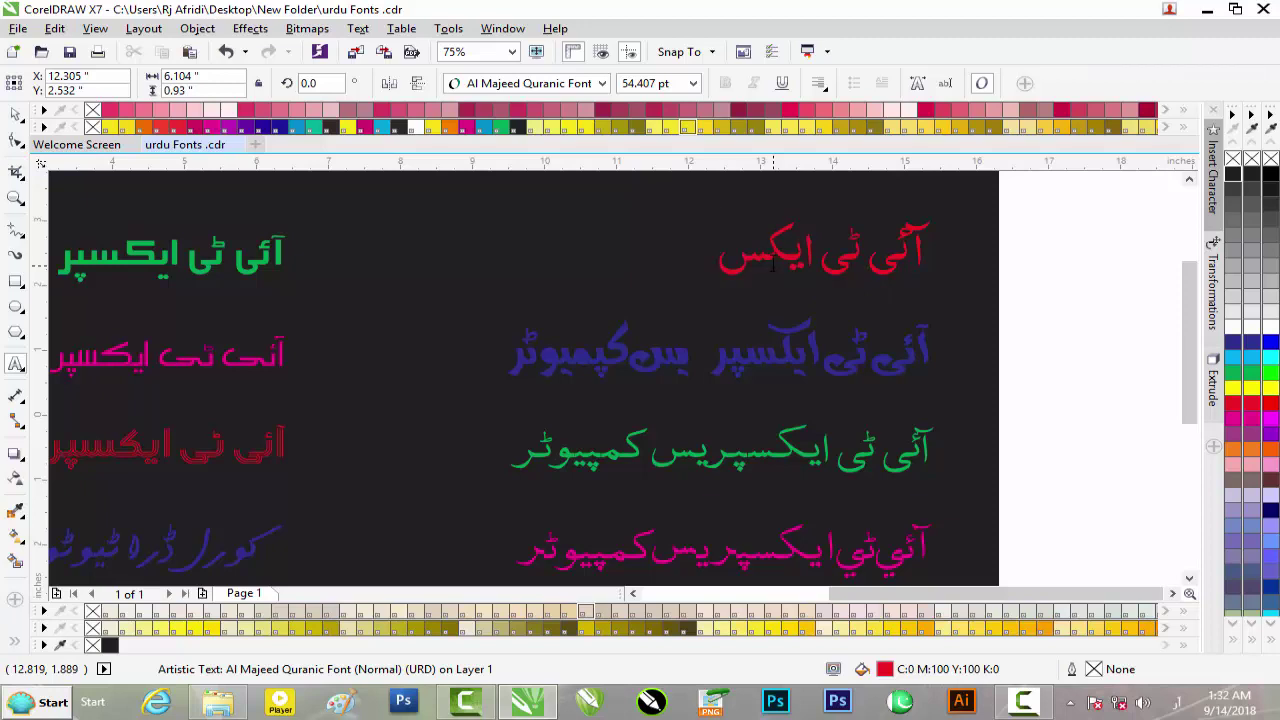
type("پیس ک")
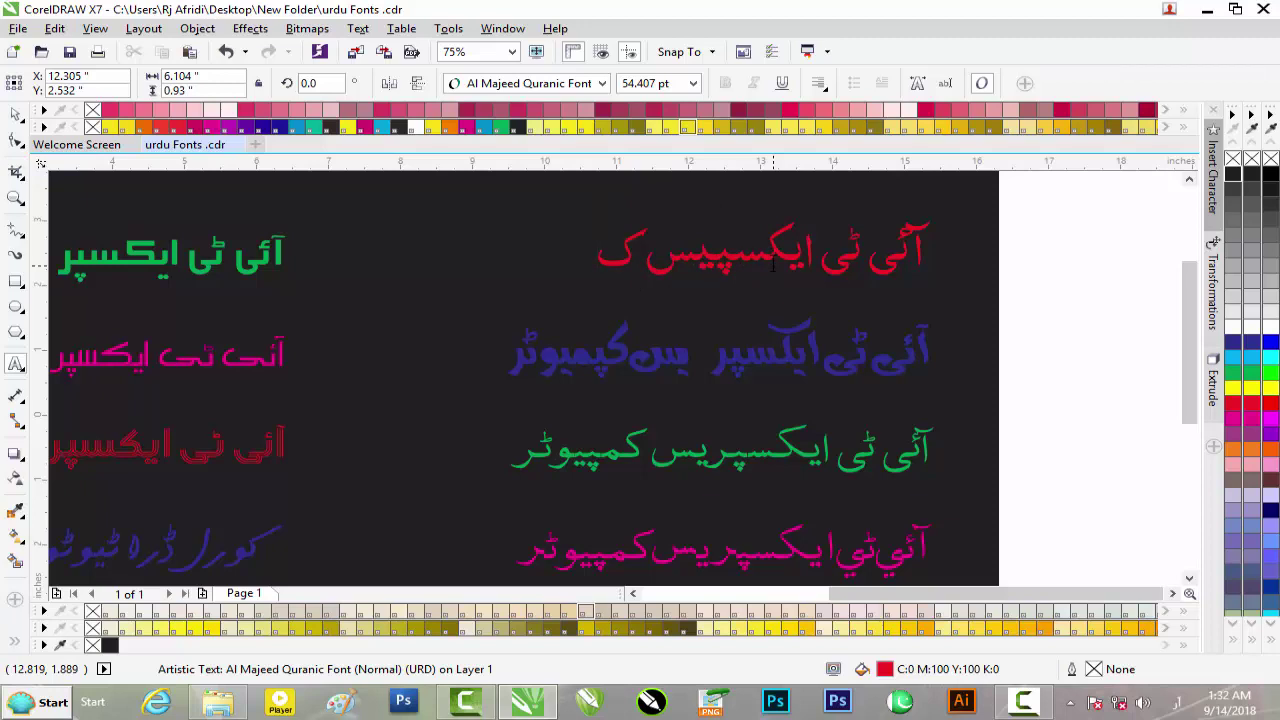
type("می")
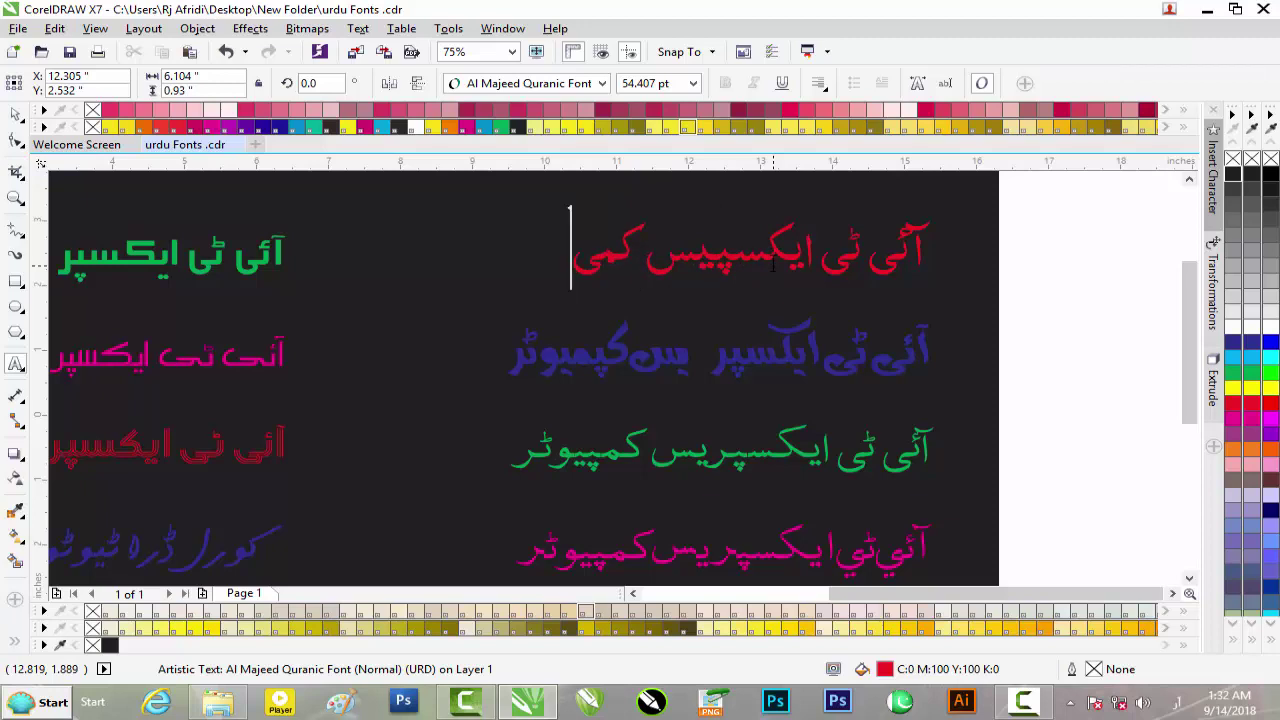
type("و")
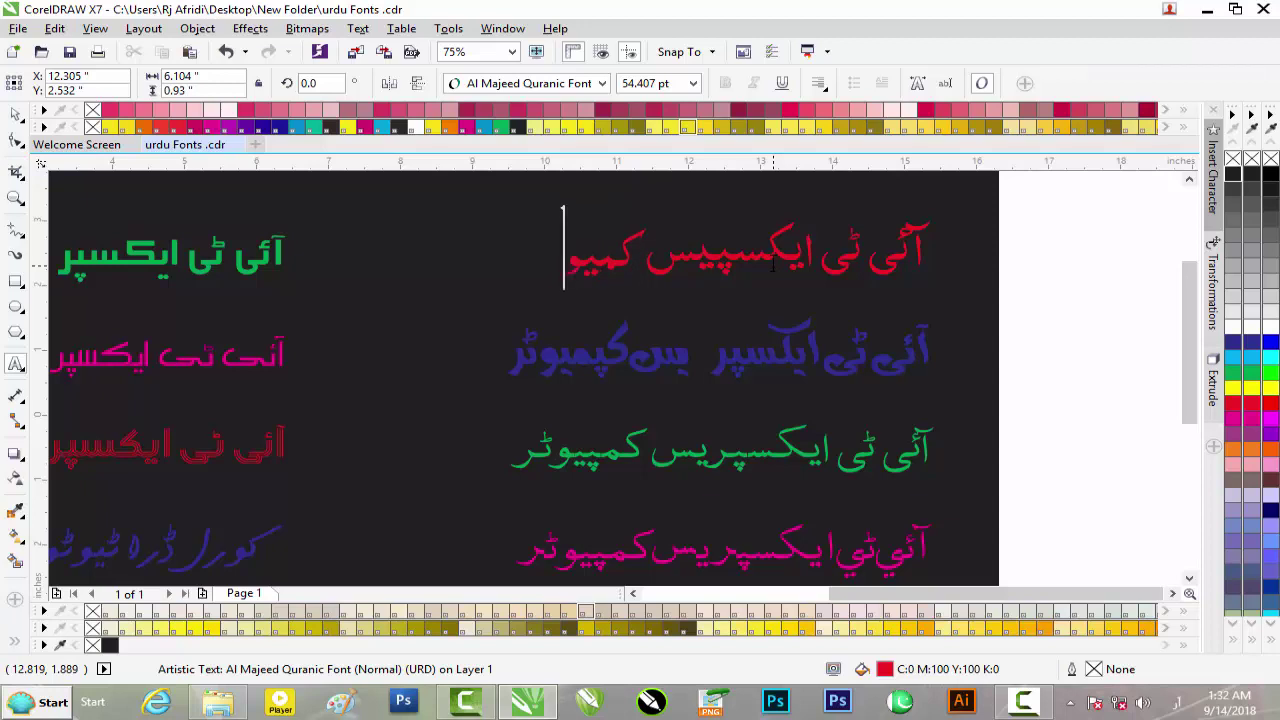
key("BackSpace")
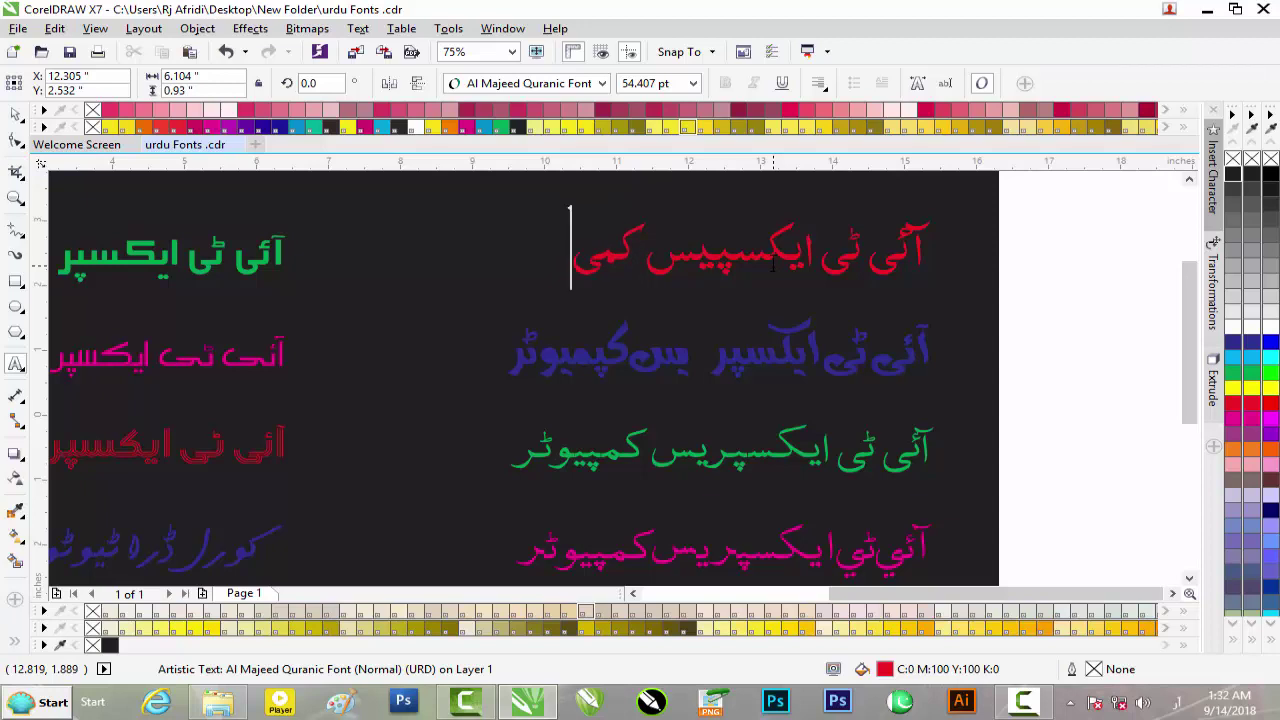
key("BackSpace")
type("پیو")
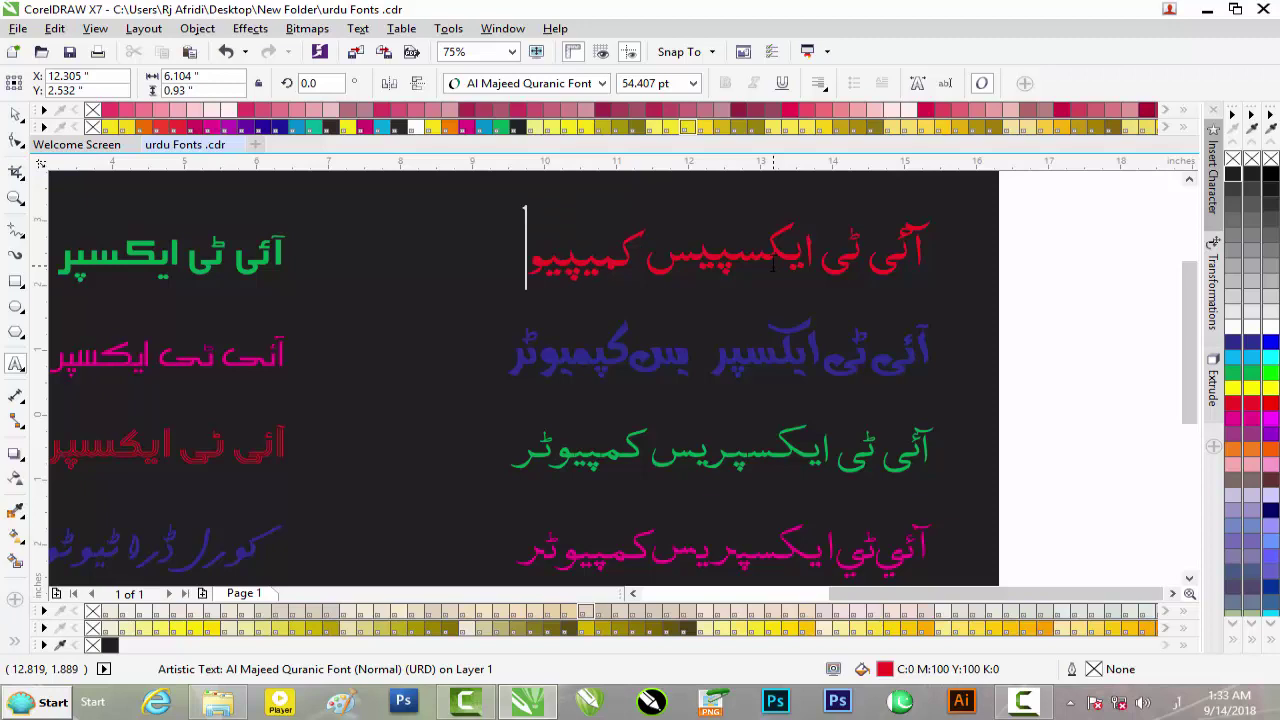
type("ٹر")
key("Escape")
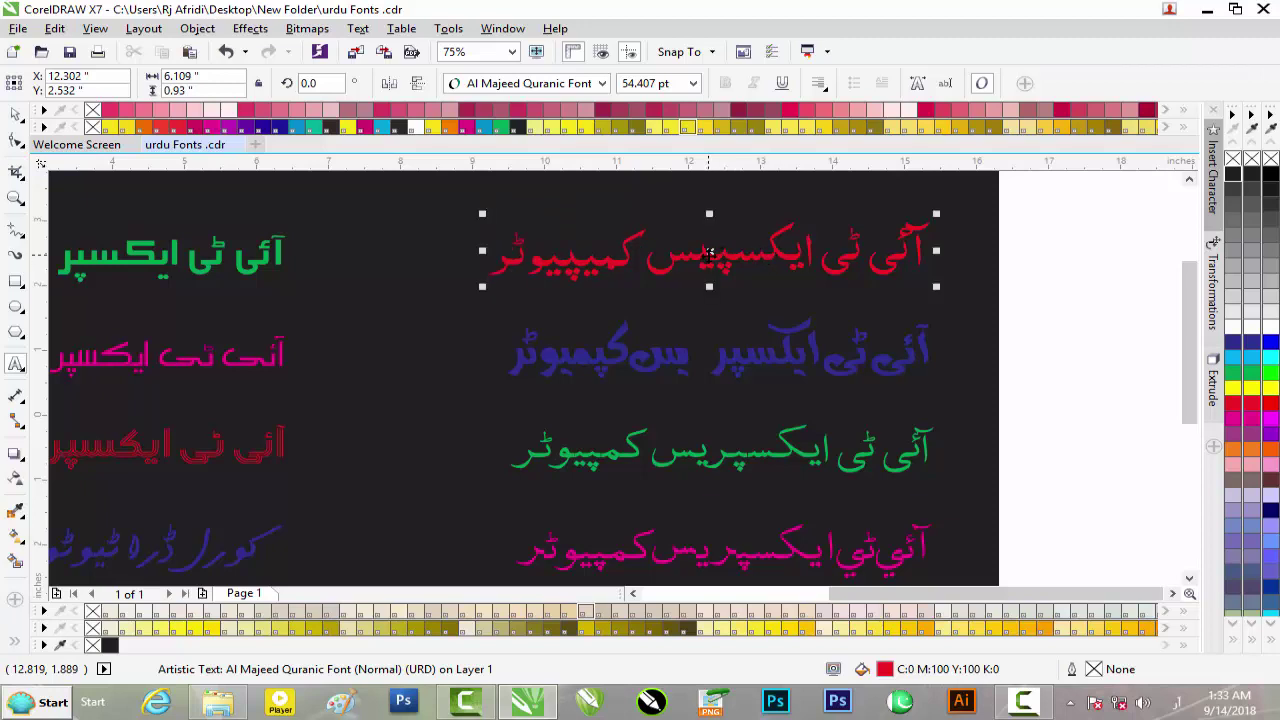
Insert the letter و before یس in the third word of the red Urdu line
left_click(711, 254)
key("Escape")
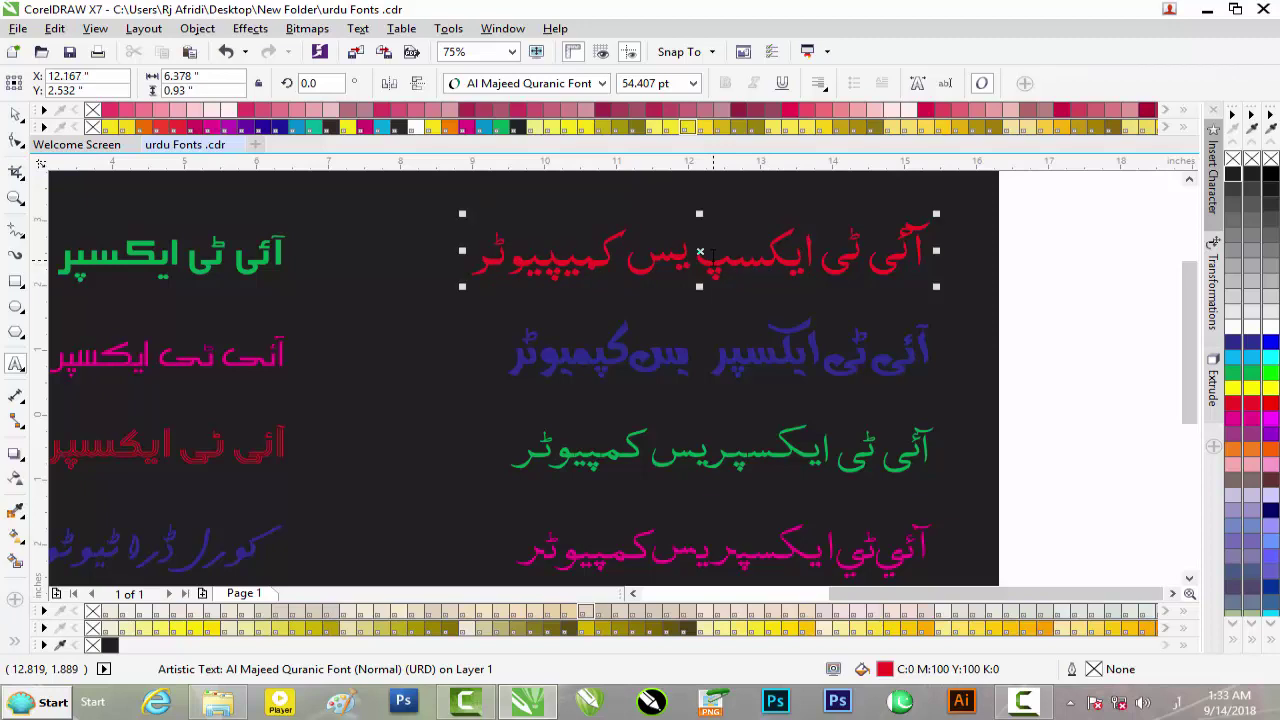
type("و")
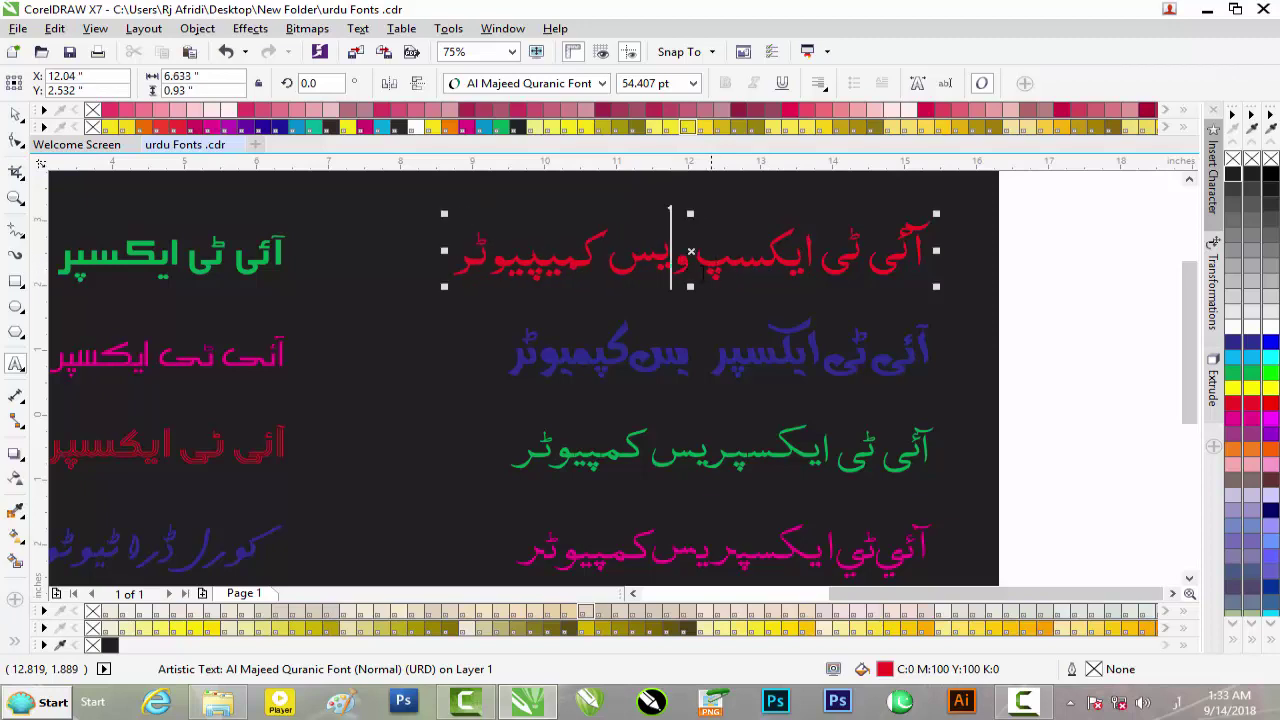
left_click(697, 258)
key("BackSpace")
key("BackSpace")
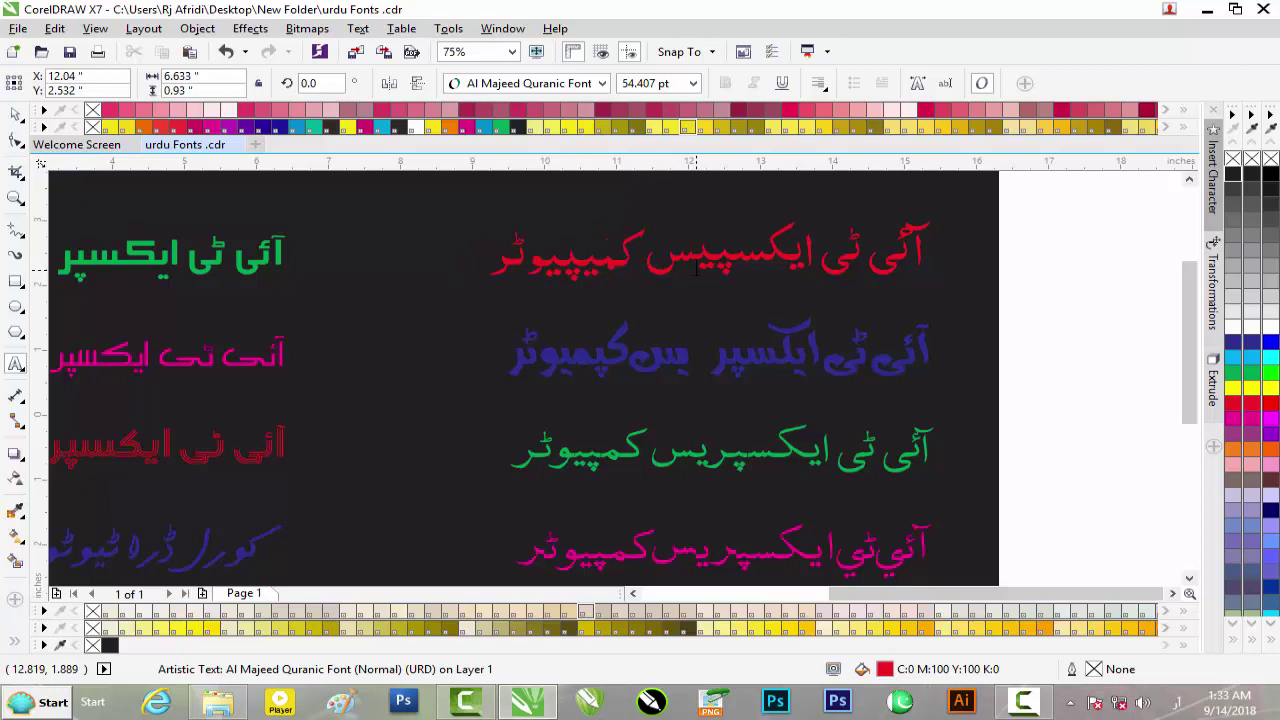
type("و")
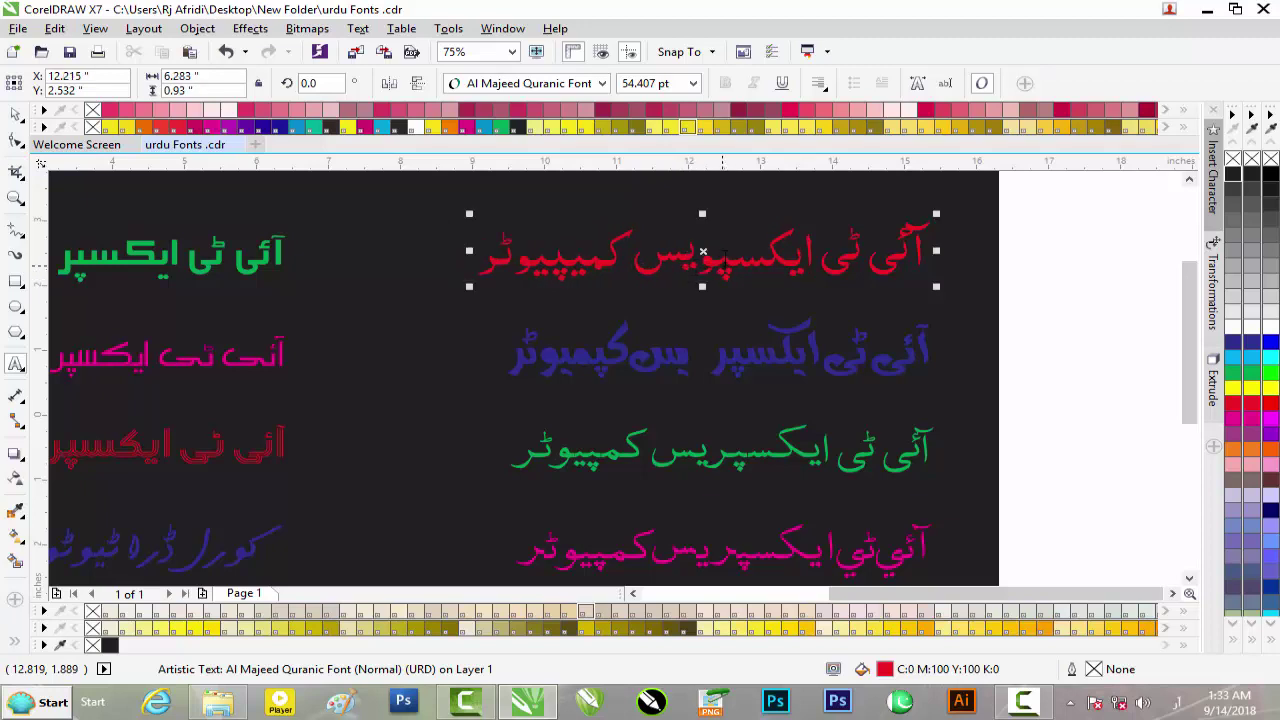
Recolour the edited Urdu text line green (C:100 M:0 Y:100 K:0)
left_click(20, 117)
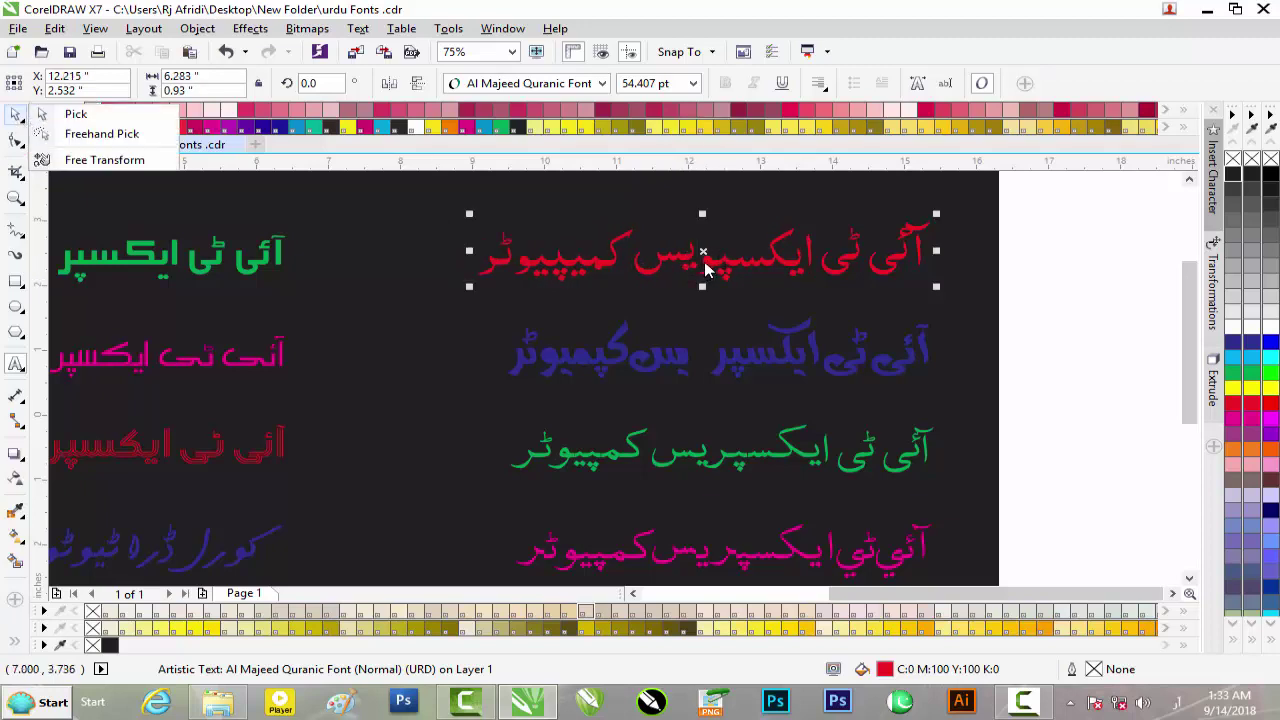
left_click(24, 116)
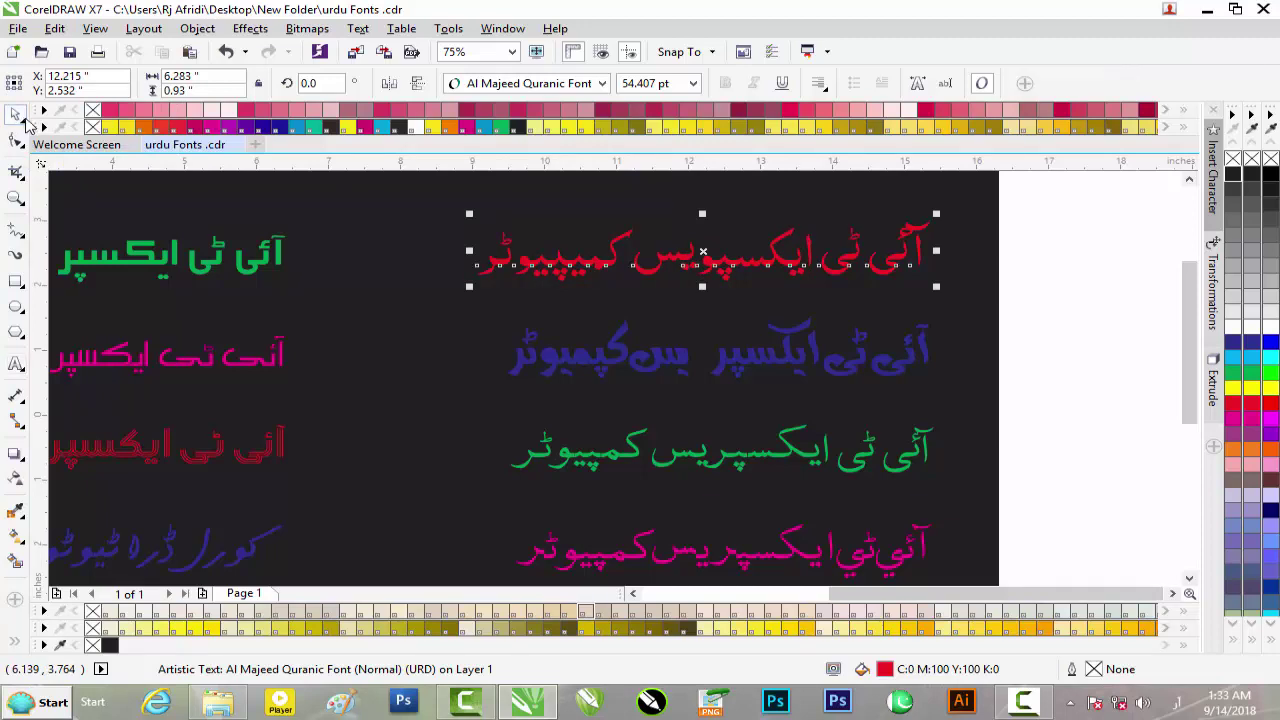
left_click(1242, 377)
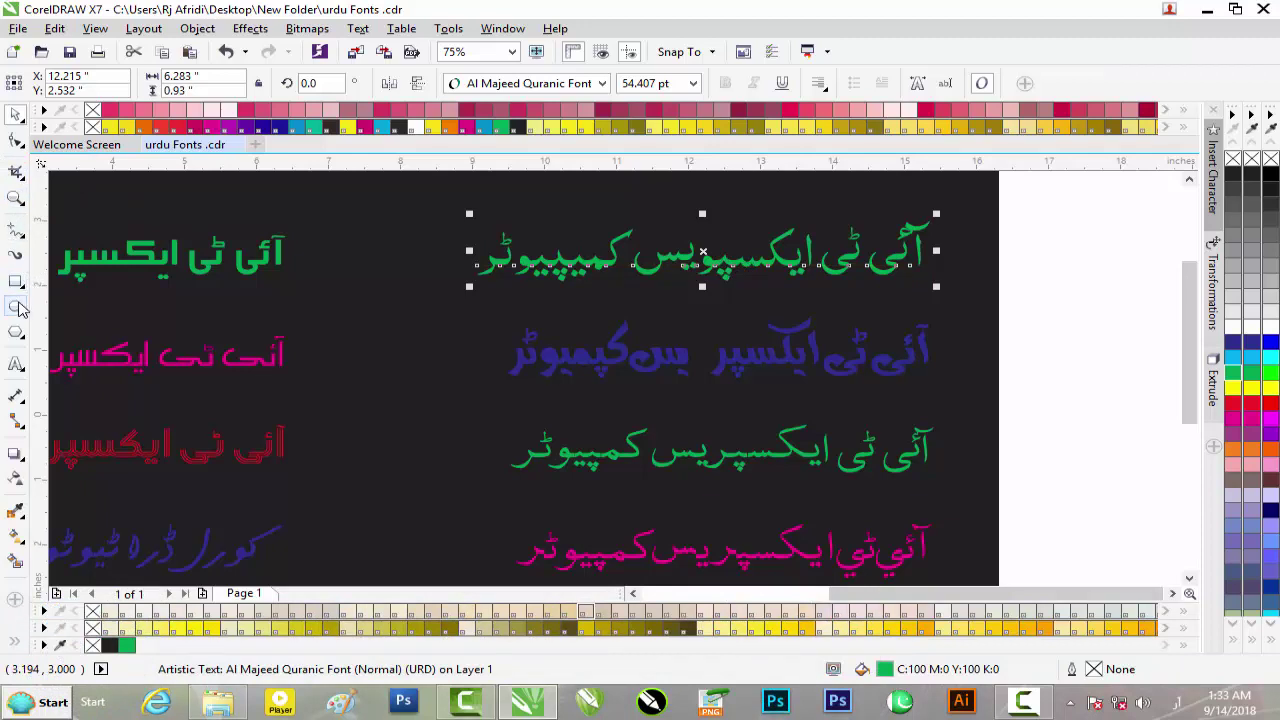
Correct the recoloured line's third word to ایکسپریس and its last word to کمیپوٹر, and deselect the text
left_click(18, 360)
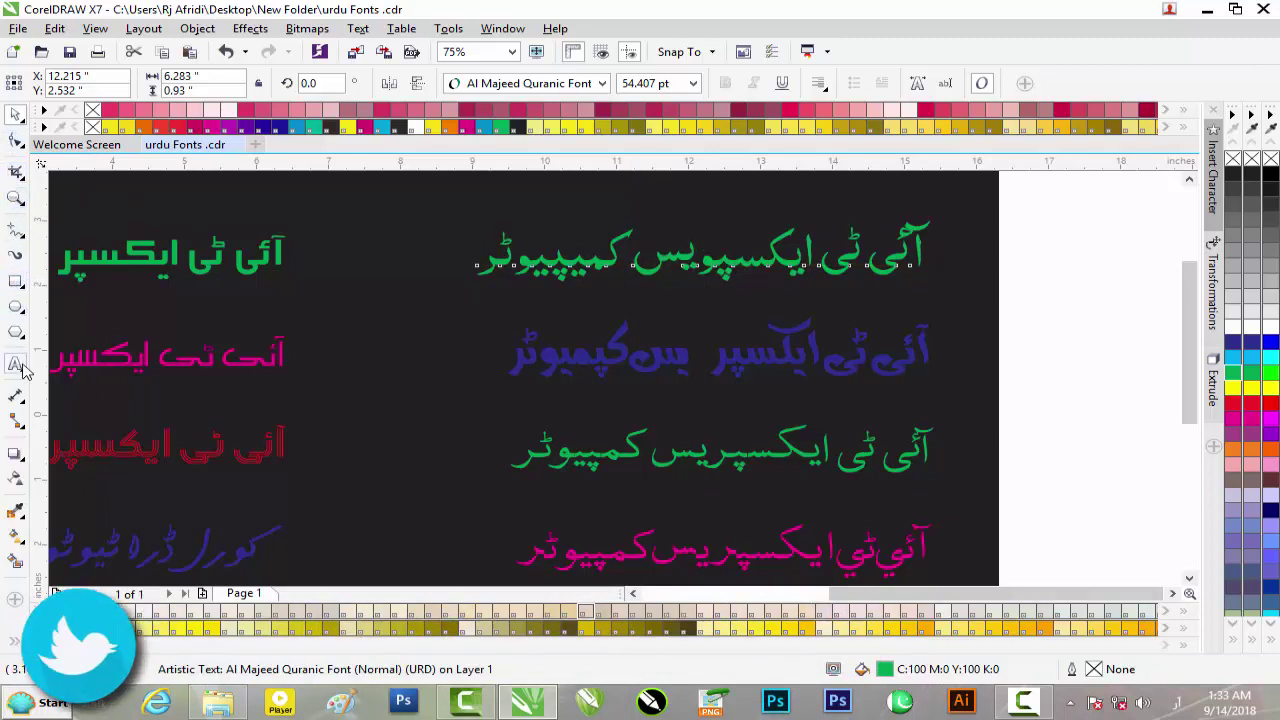
left_click(706, 250)
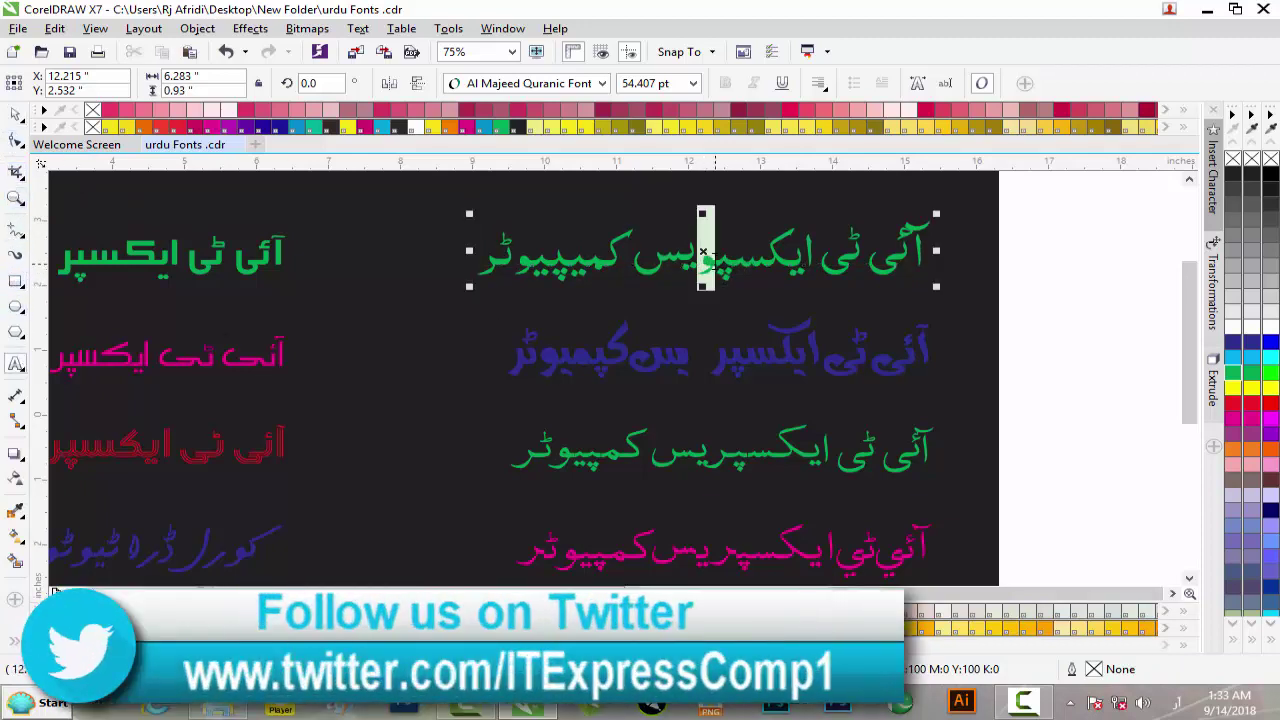
type("ر")
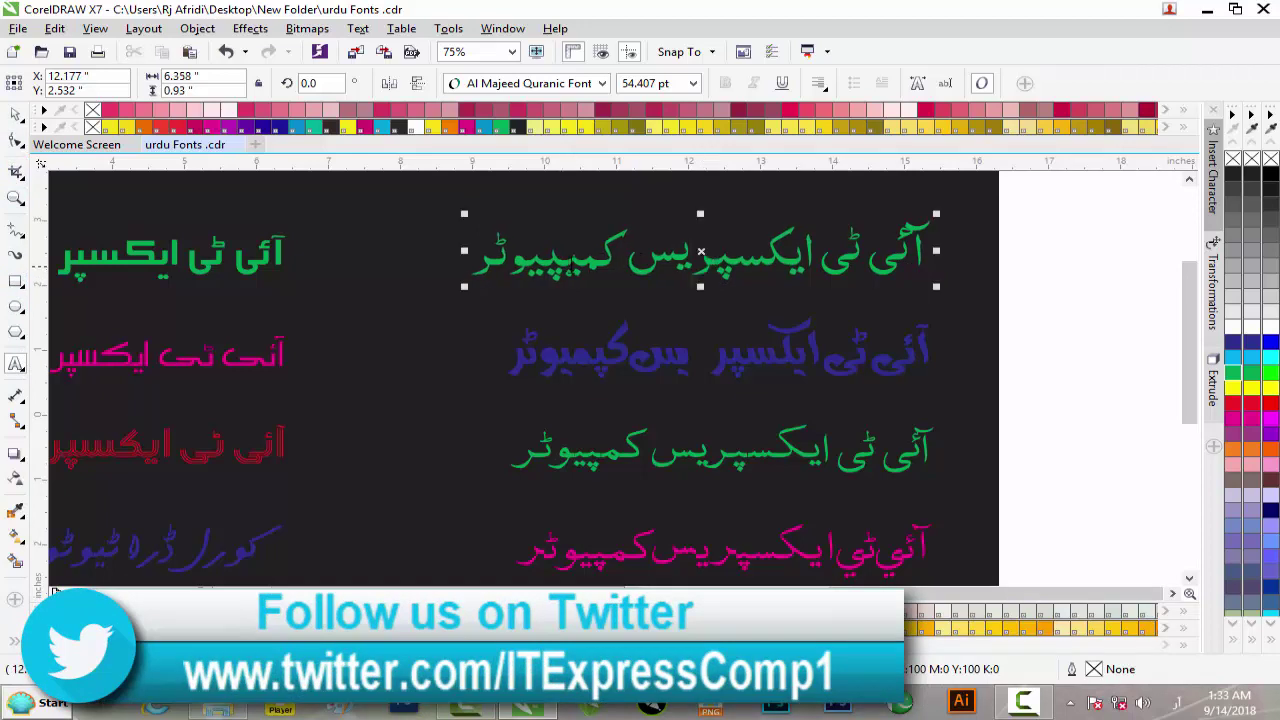
left_click(507, 250)
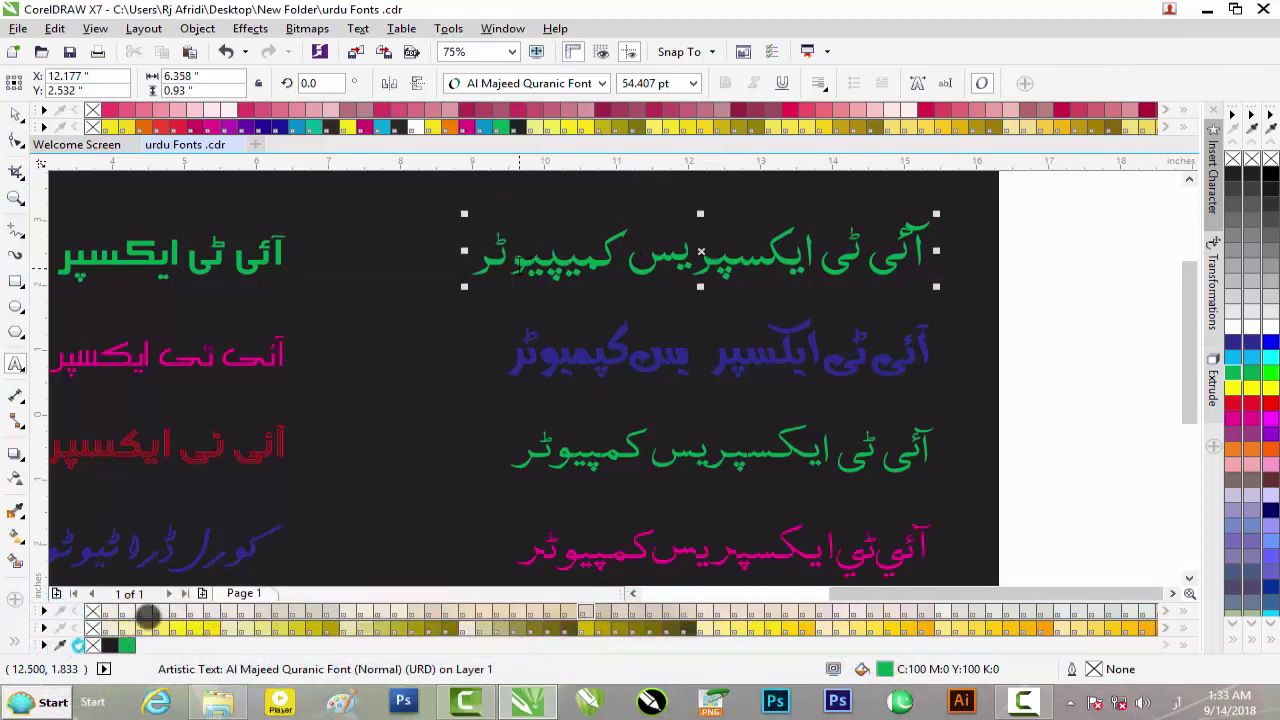
key("BackSpace")
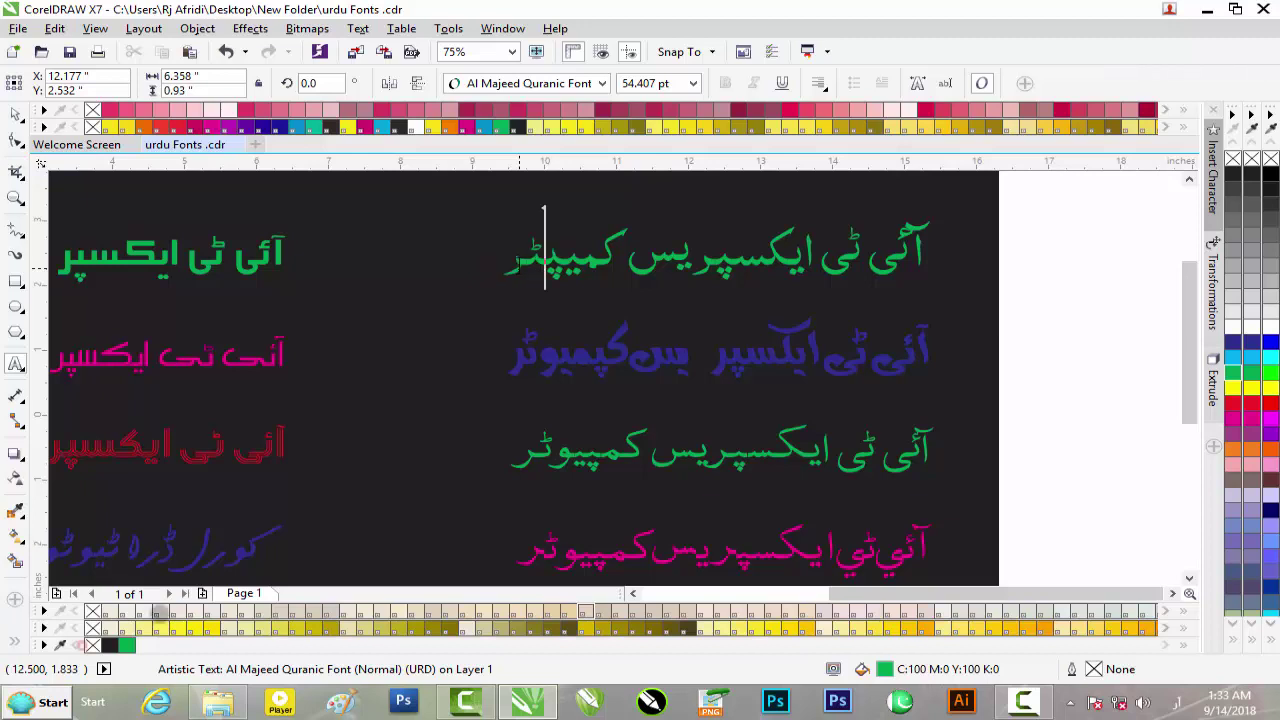
type("و")
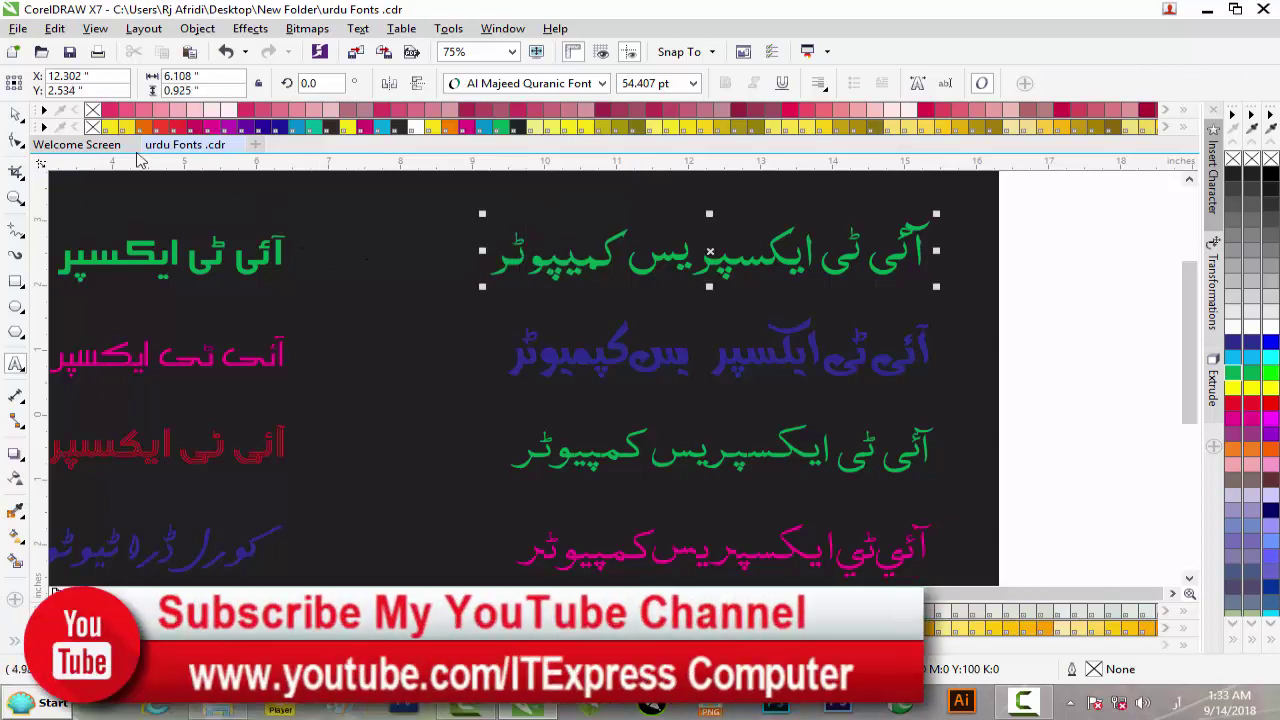
left_click(18, 116)
left_click(1045, 263)
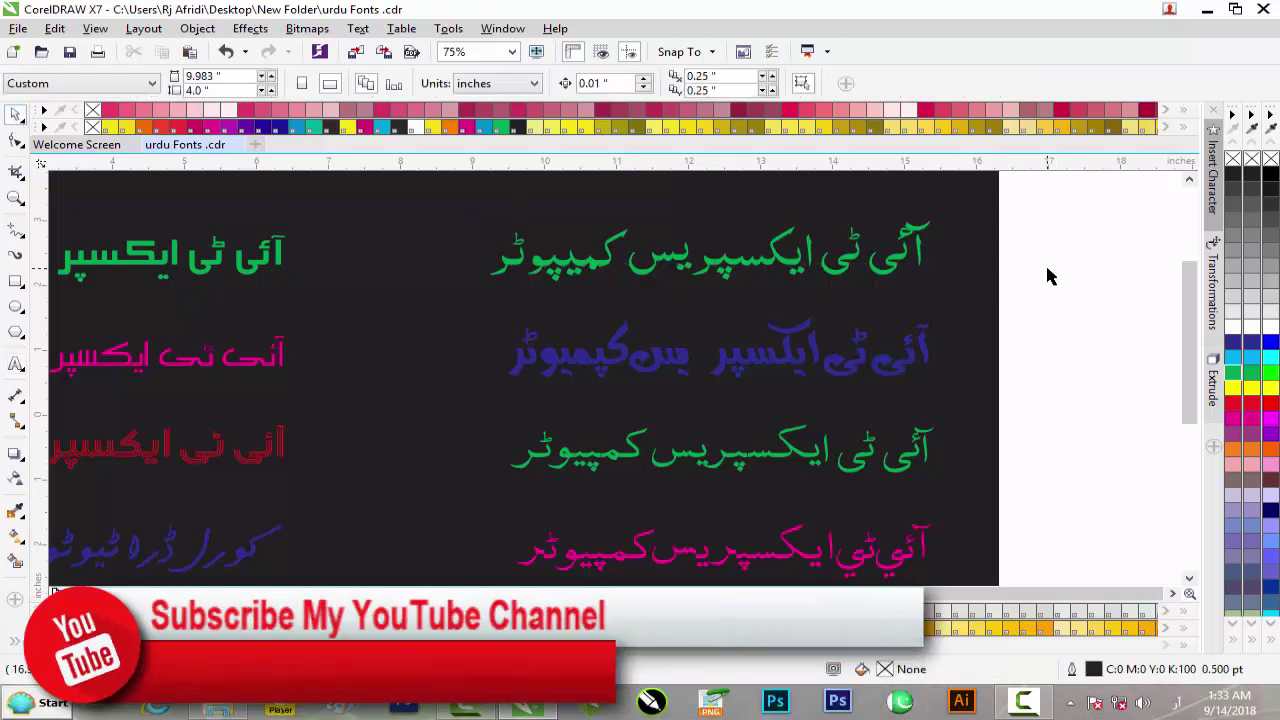
Close the Transformations docker and the other docked panels to show the full sheet of Urdu samples
scroll(1078, 276, "down", 2)
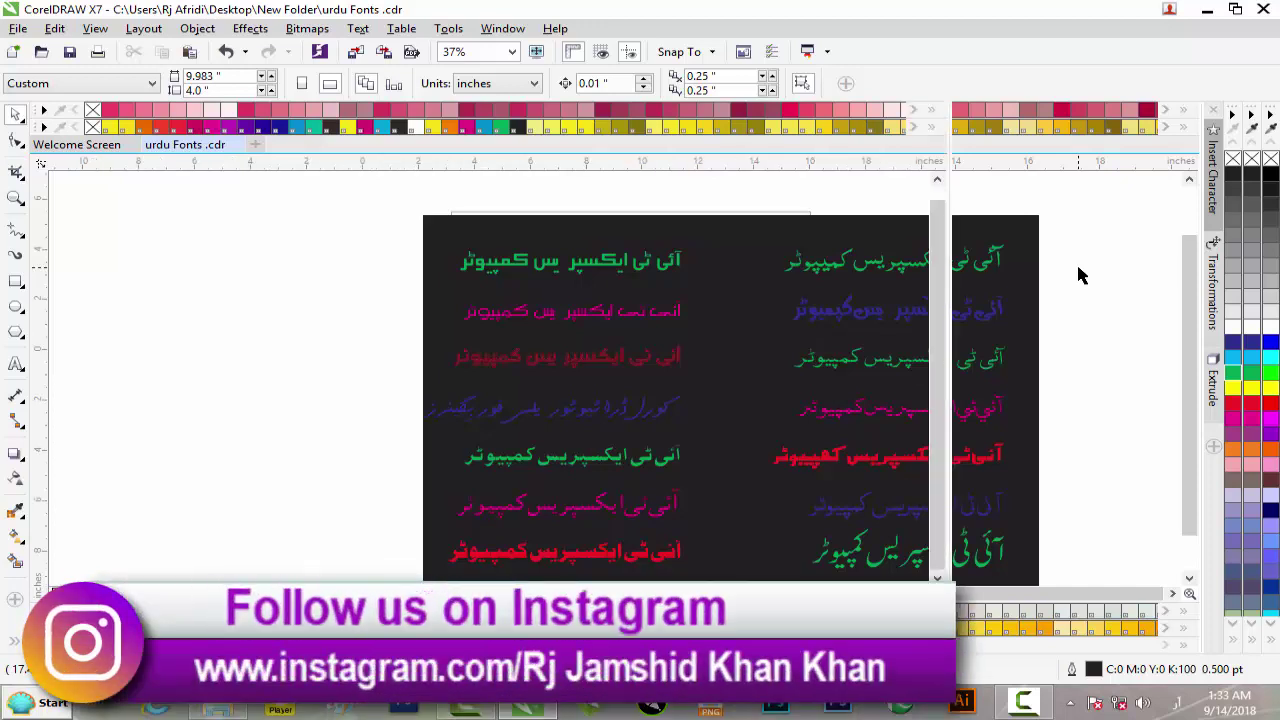
key("alt+F9")
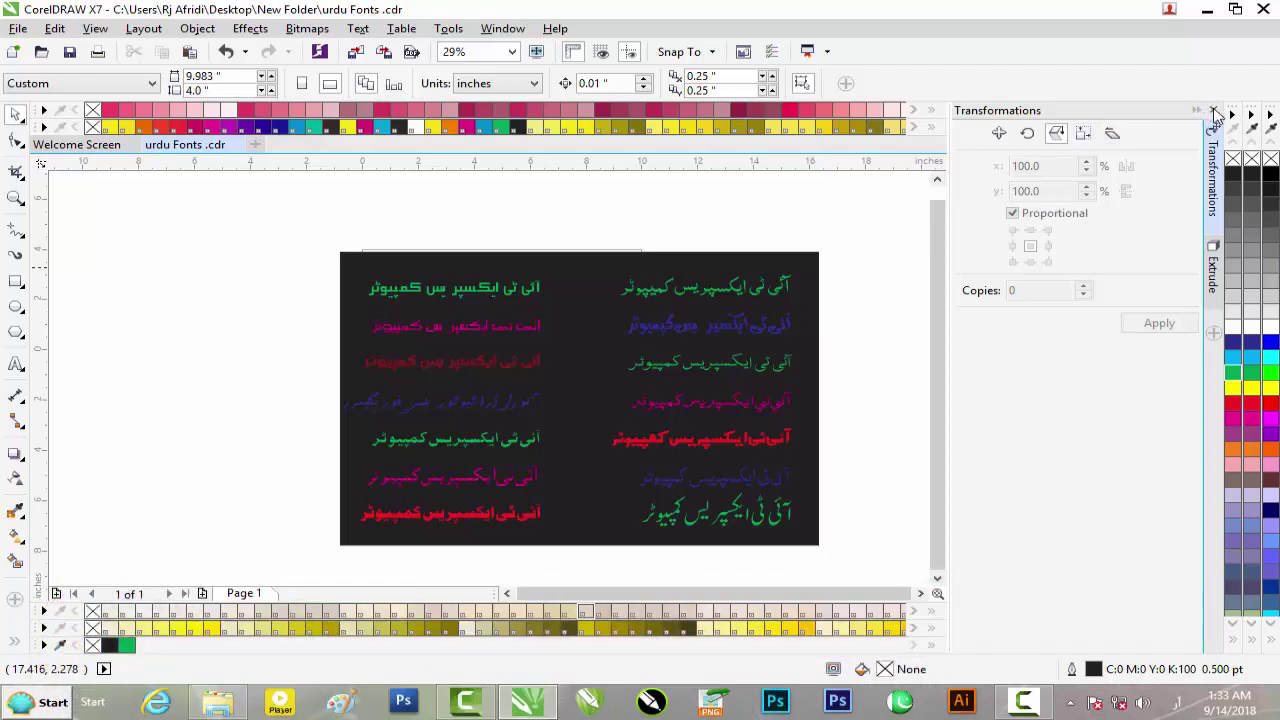
left_click(1213, 111)
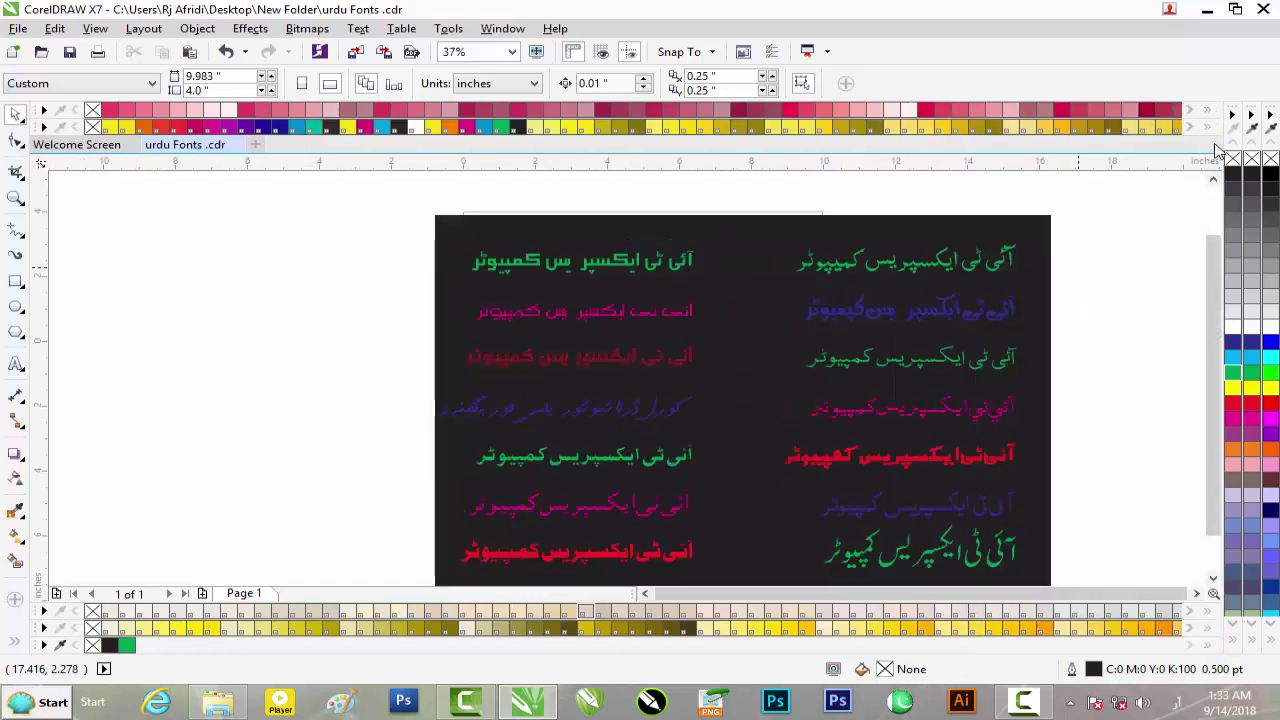
scroll(1200, 160, "up", 1)
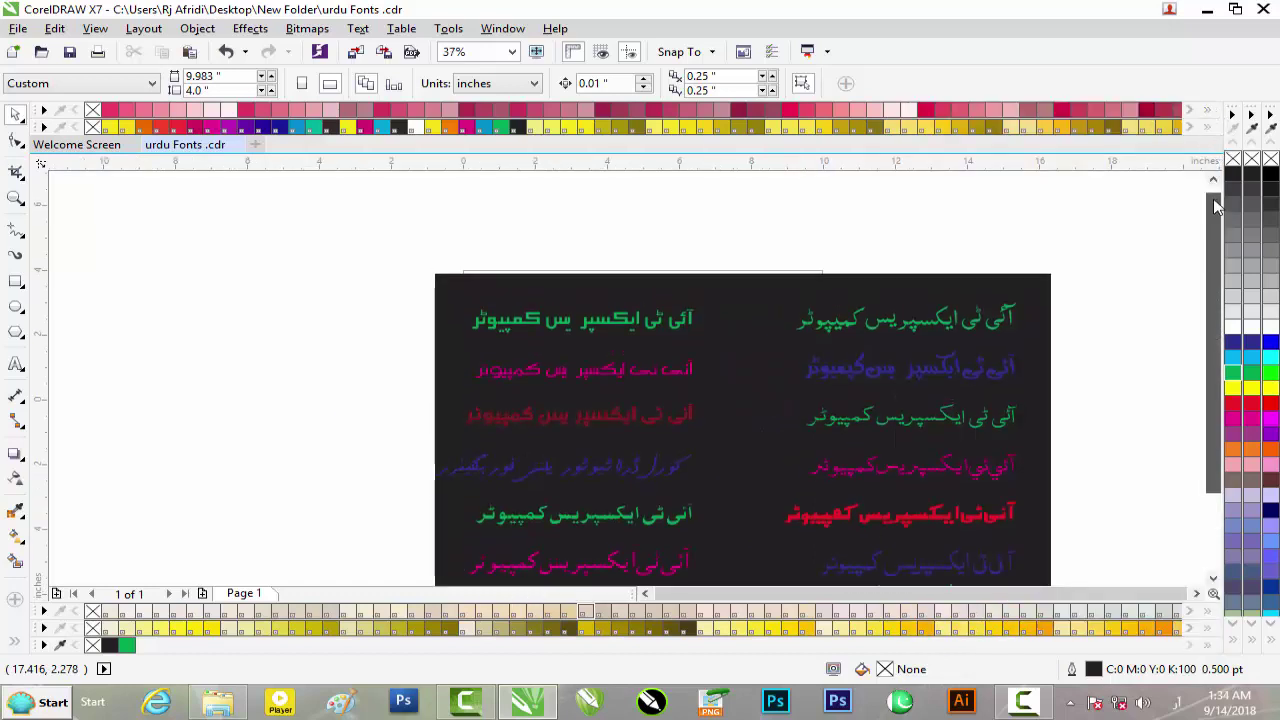
scroll(1200, 160, "down", 2)
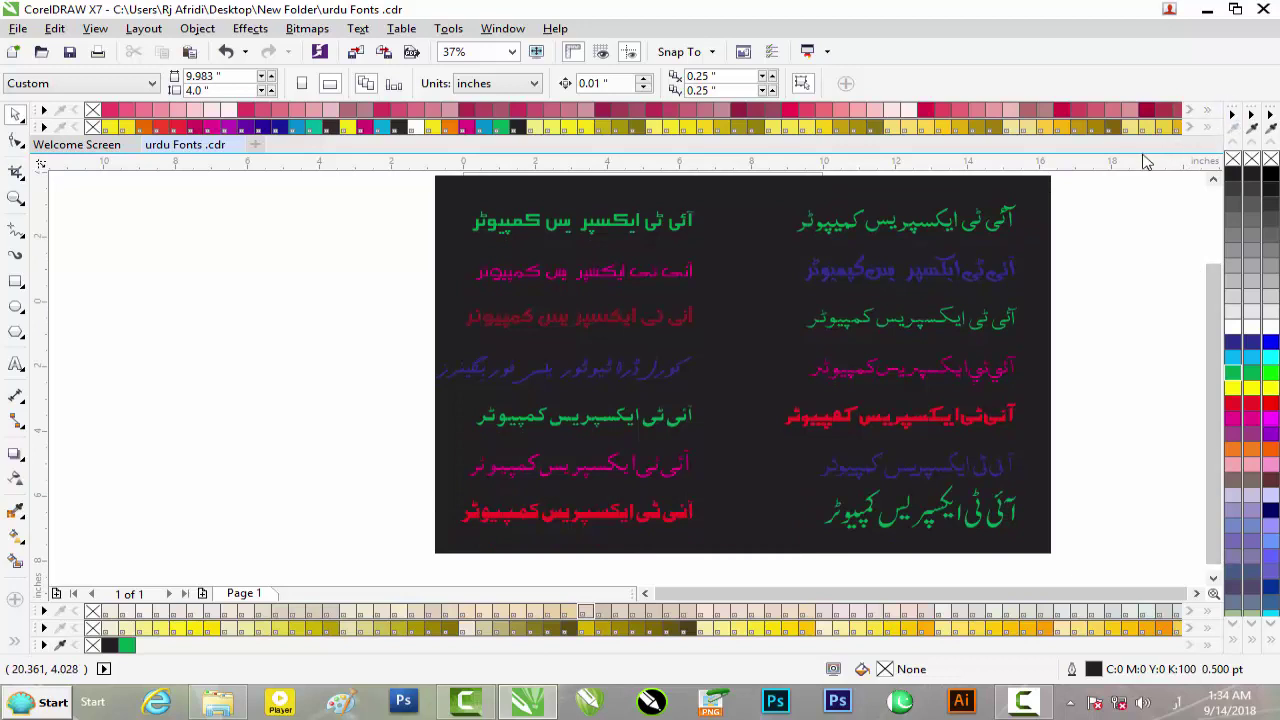
Open the Insert Character docker beside the Urdu samples
key("F11")
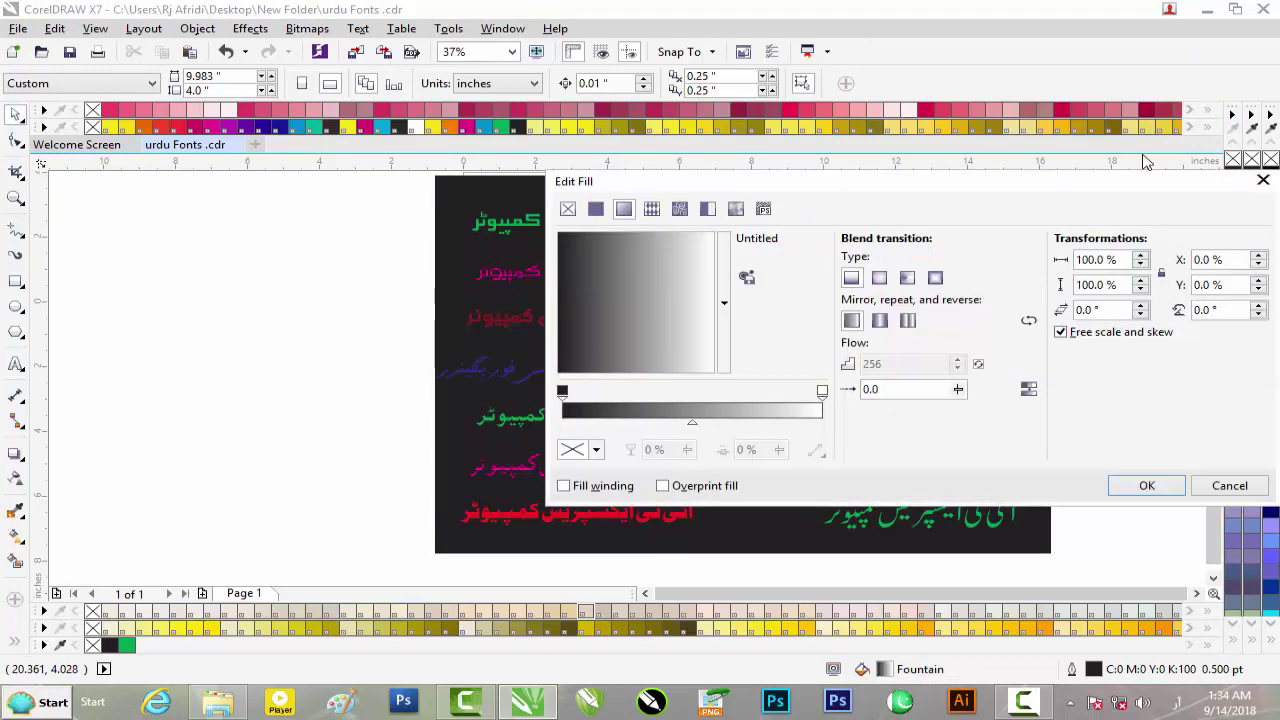
left_click(1260, 177)
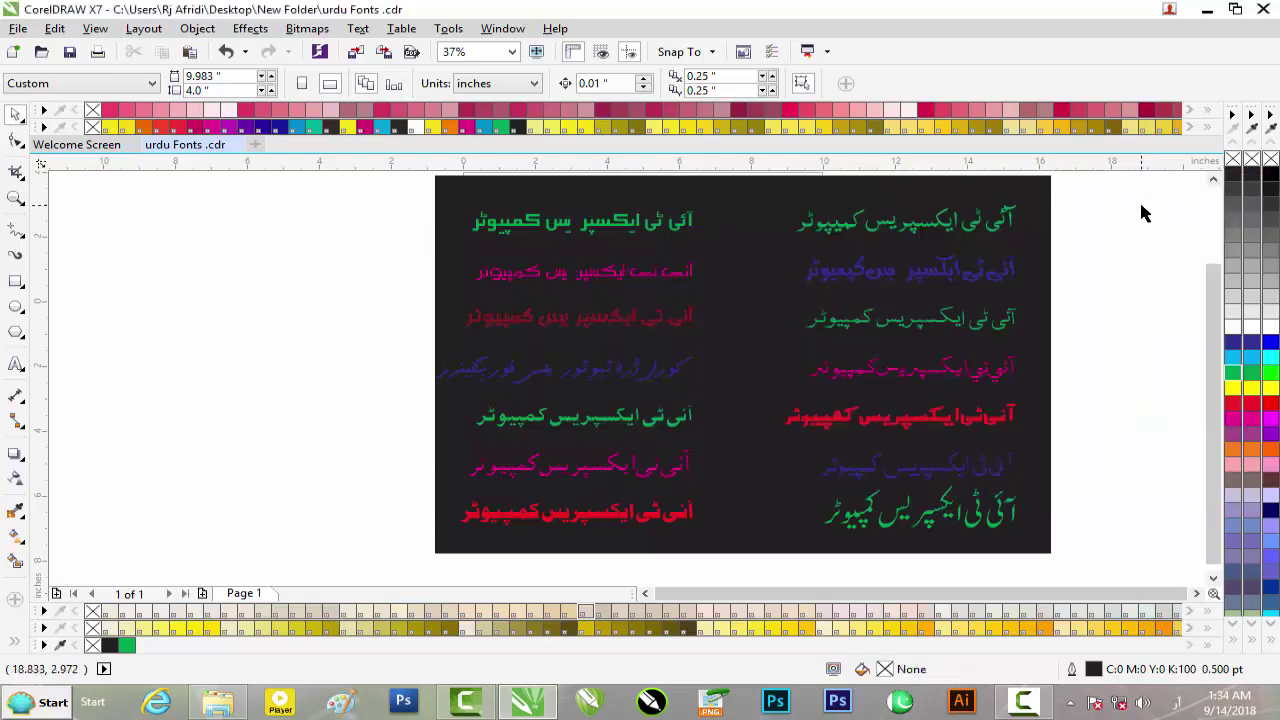
key("ctrl+F11")
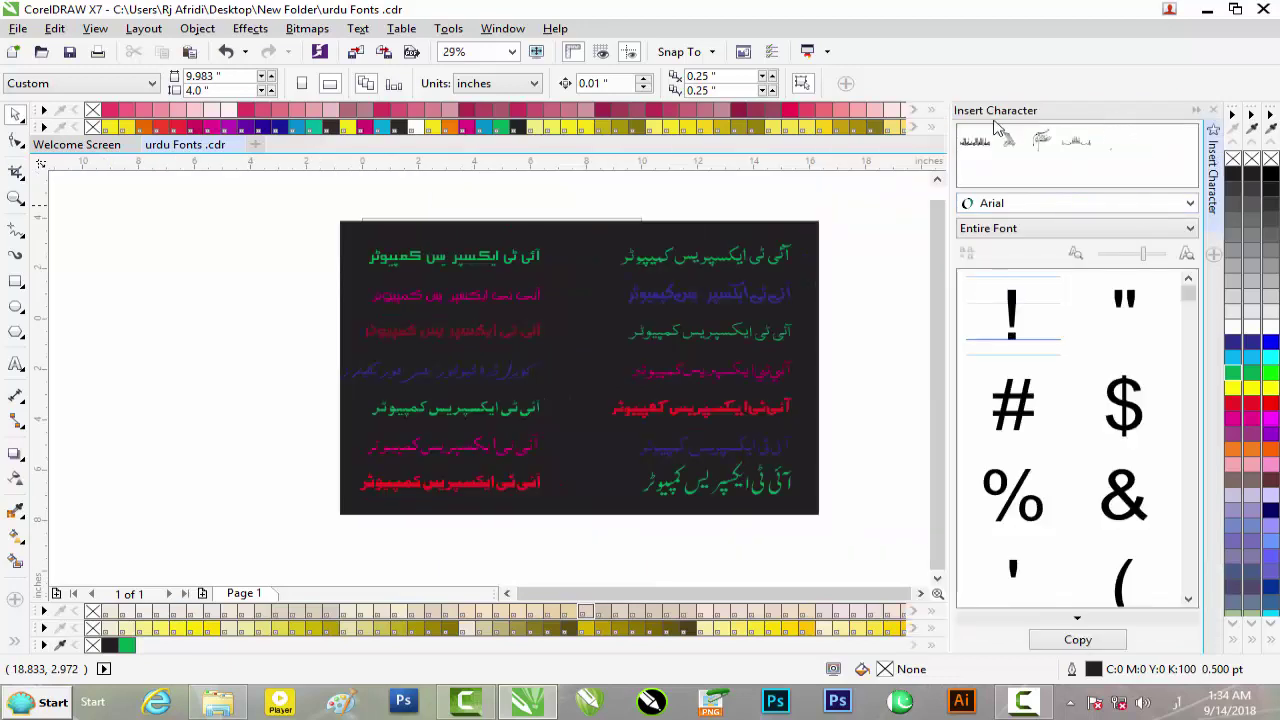
Preview the character sets of the Al Qalam Quran Publisher and Aleem Urdu Unicode fonts
left_click(1035, 205)
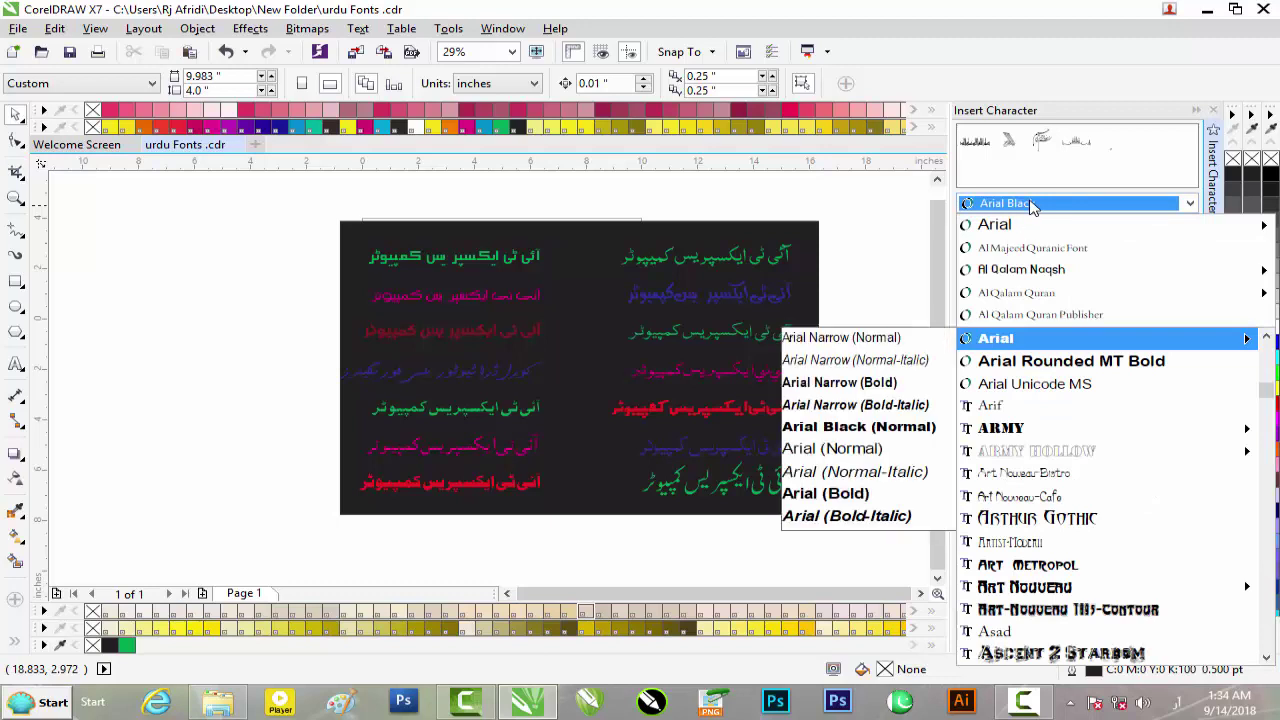
left_click(1035, 205)
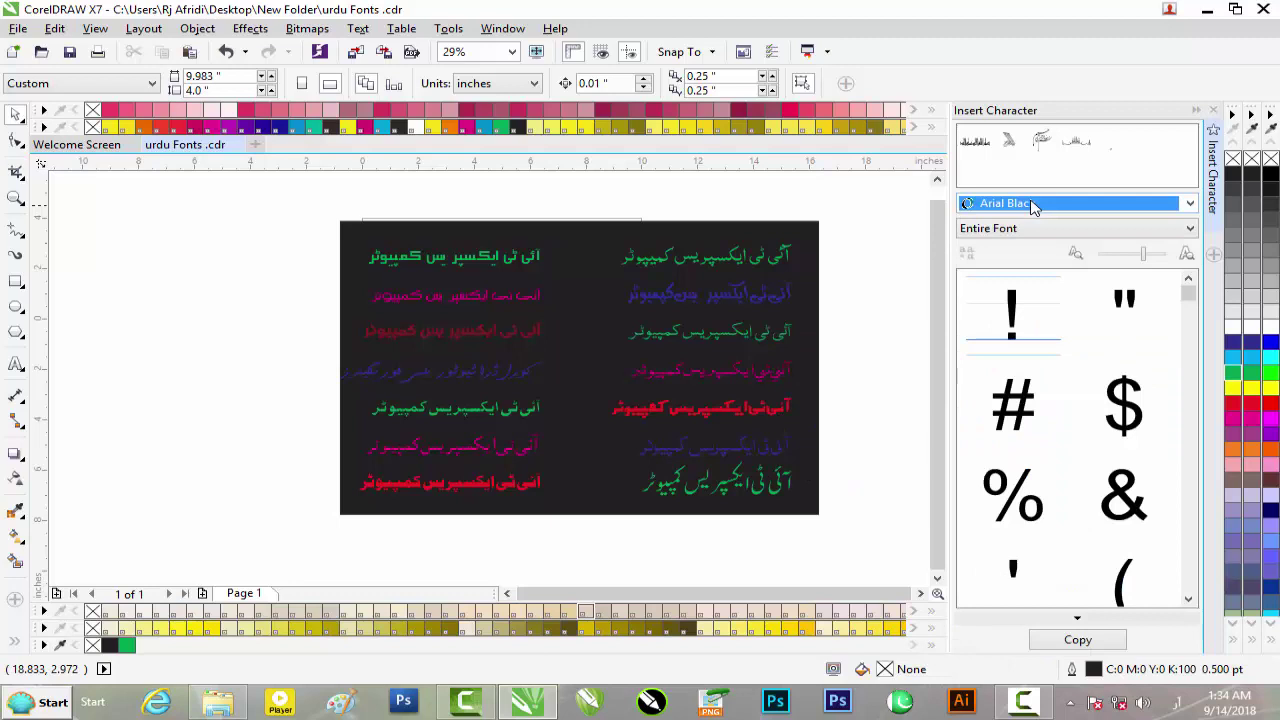
left_click(1035, 205)
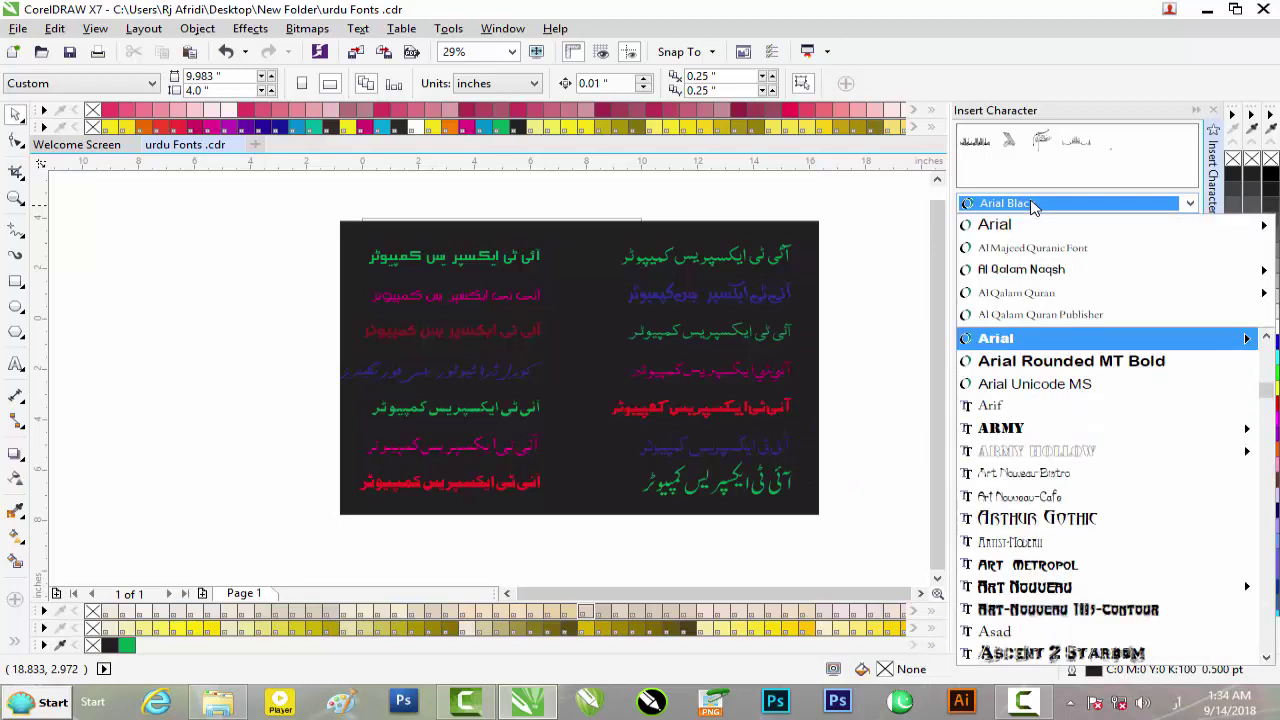
left_click(1035, 314)
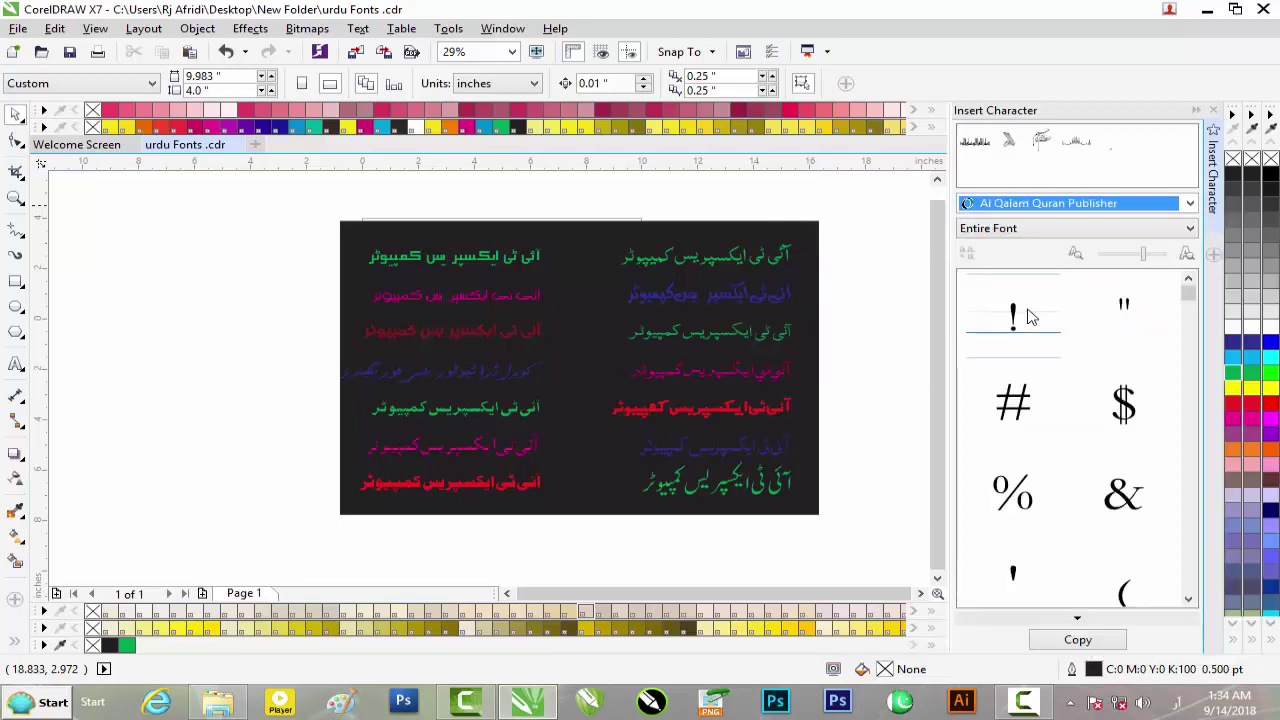
left_click(1070, 204)
mouse_move(992, 292)
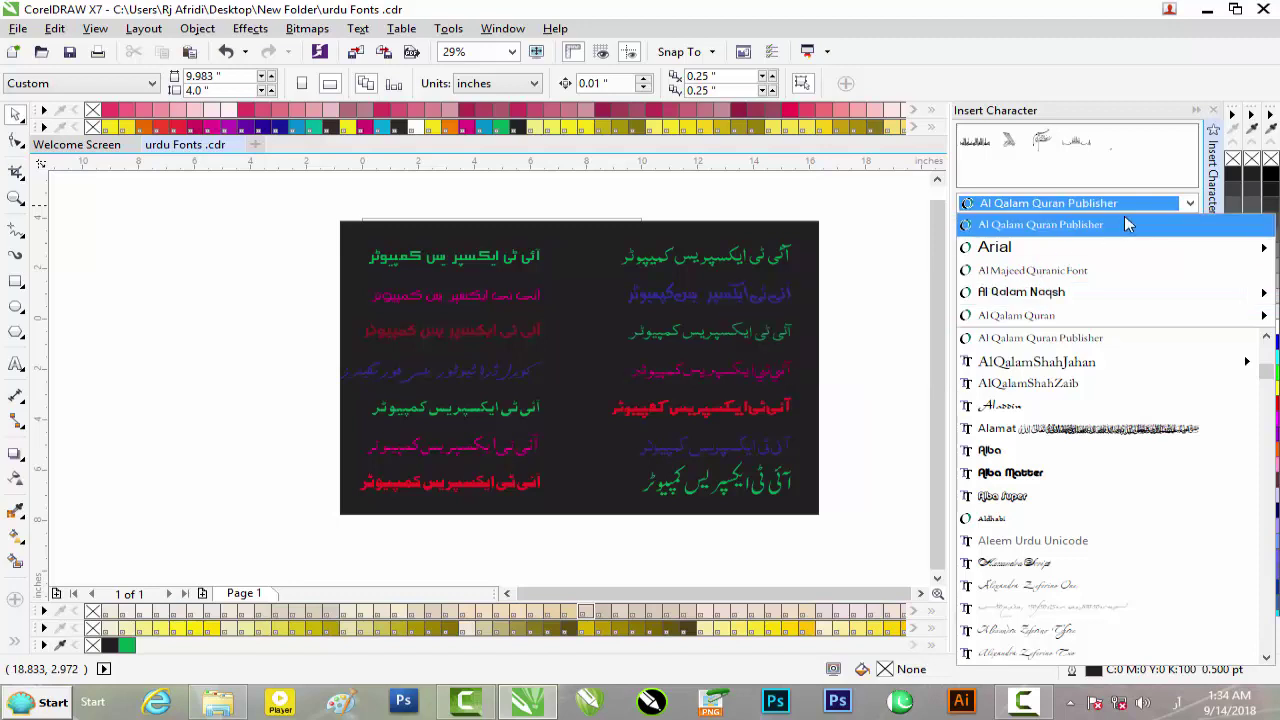
left_click(1183, 203)
left_click(1190, 206)
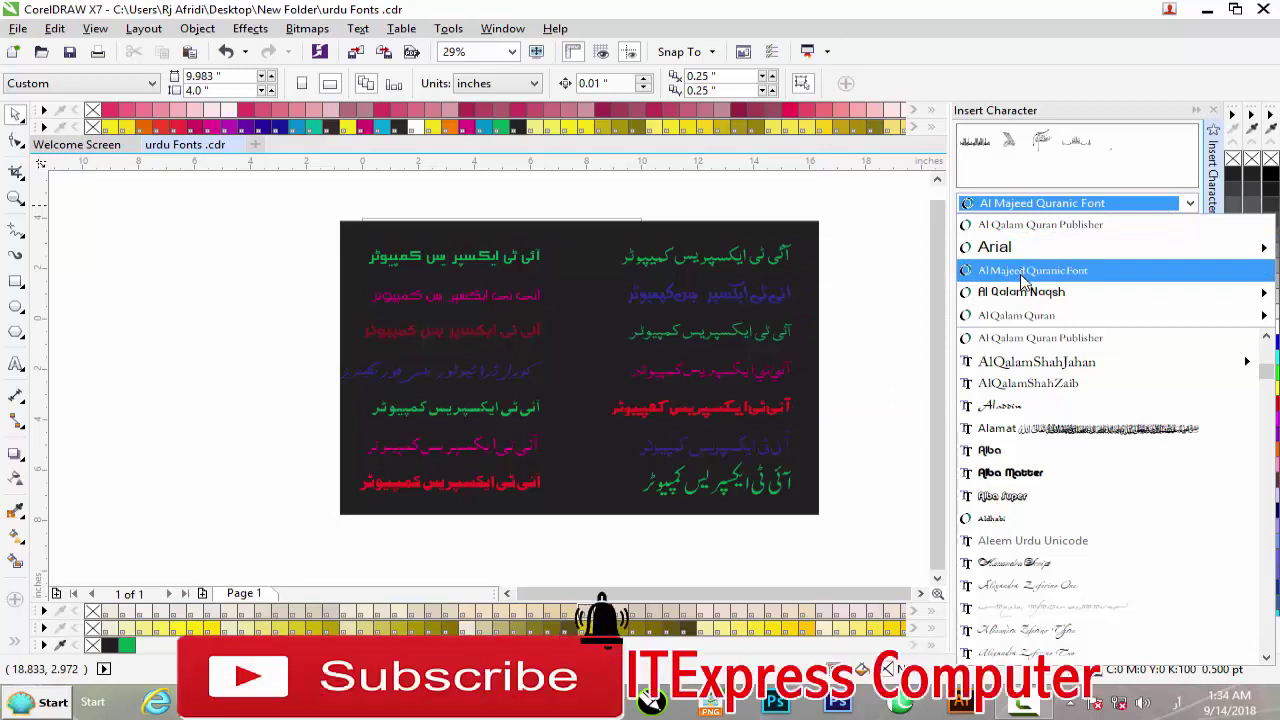
left_click(1040, 541)
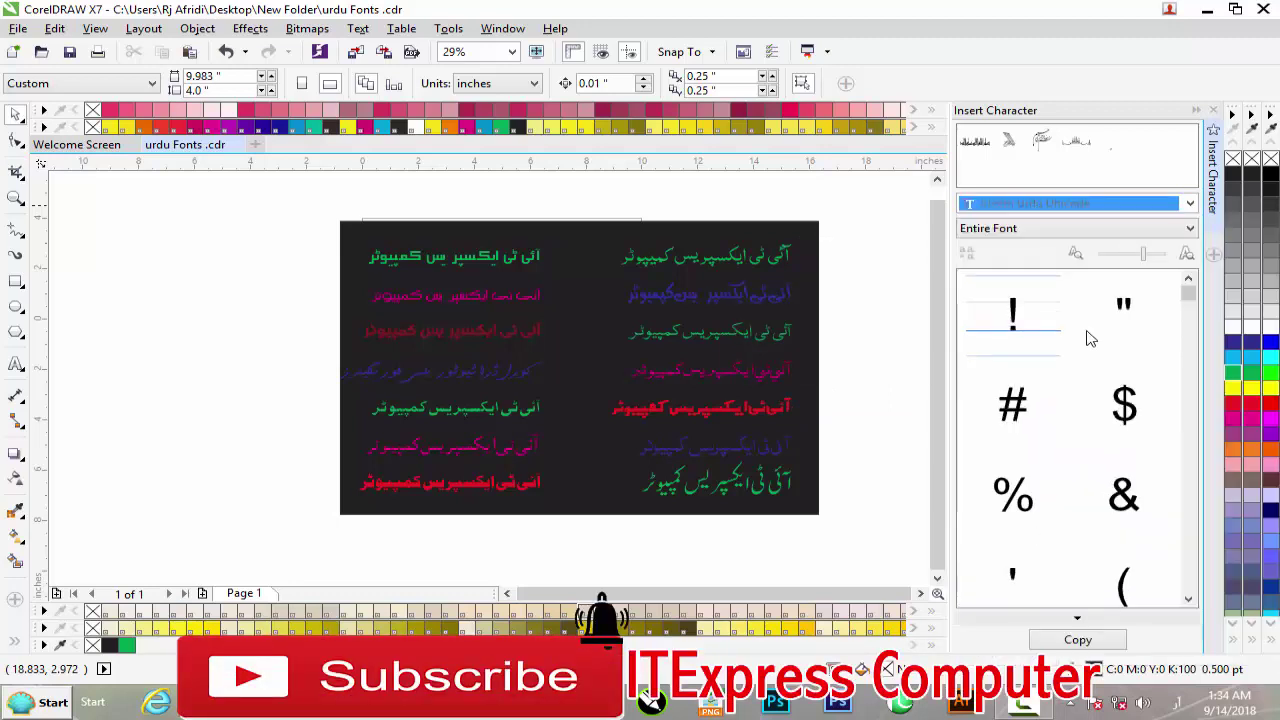
Switch the character set back to the Al Qalam Quran Publisher font
left_click(688, 216)
left_click(1090, 229)
left_click(1090, 229)
left_click(1088, 205)
left_click(1088, 205)
left_click(1088, 205)
left_click(1070, 252)
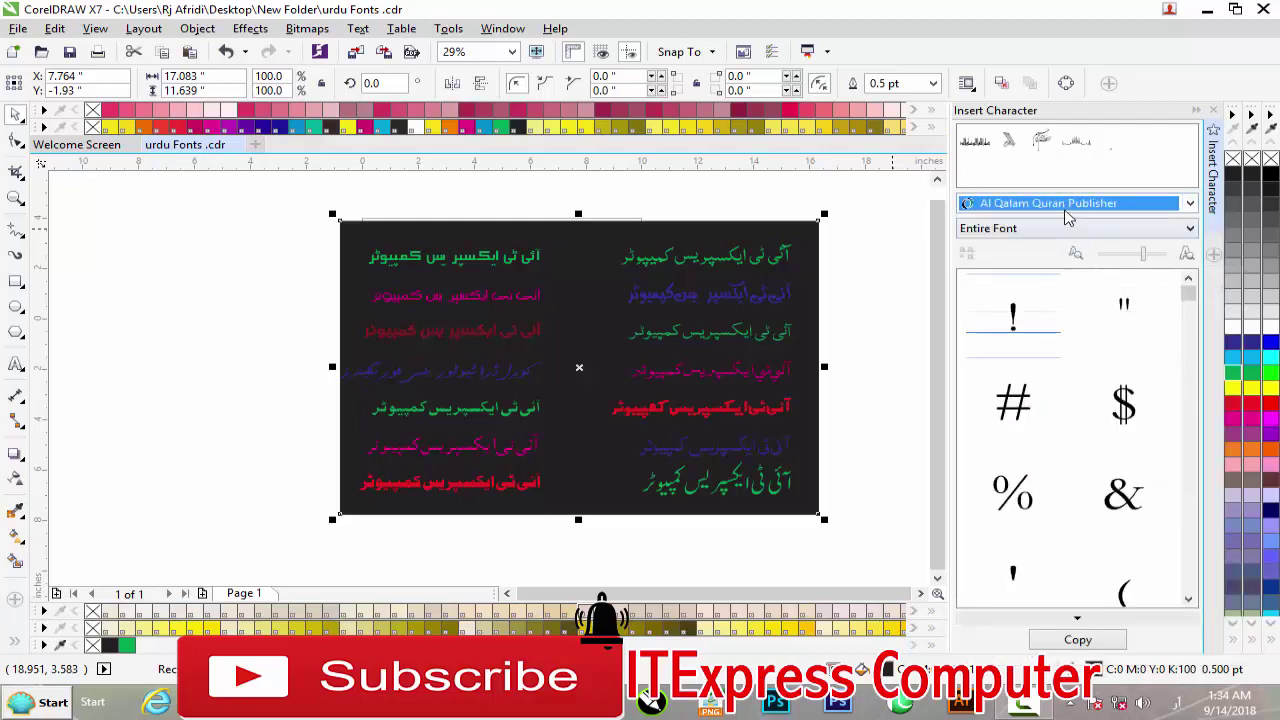
Set the font for inserting characters to Besmellah 1
left_click(1063, 205)
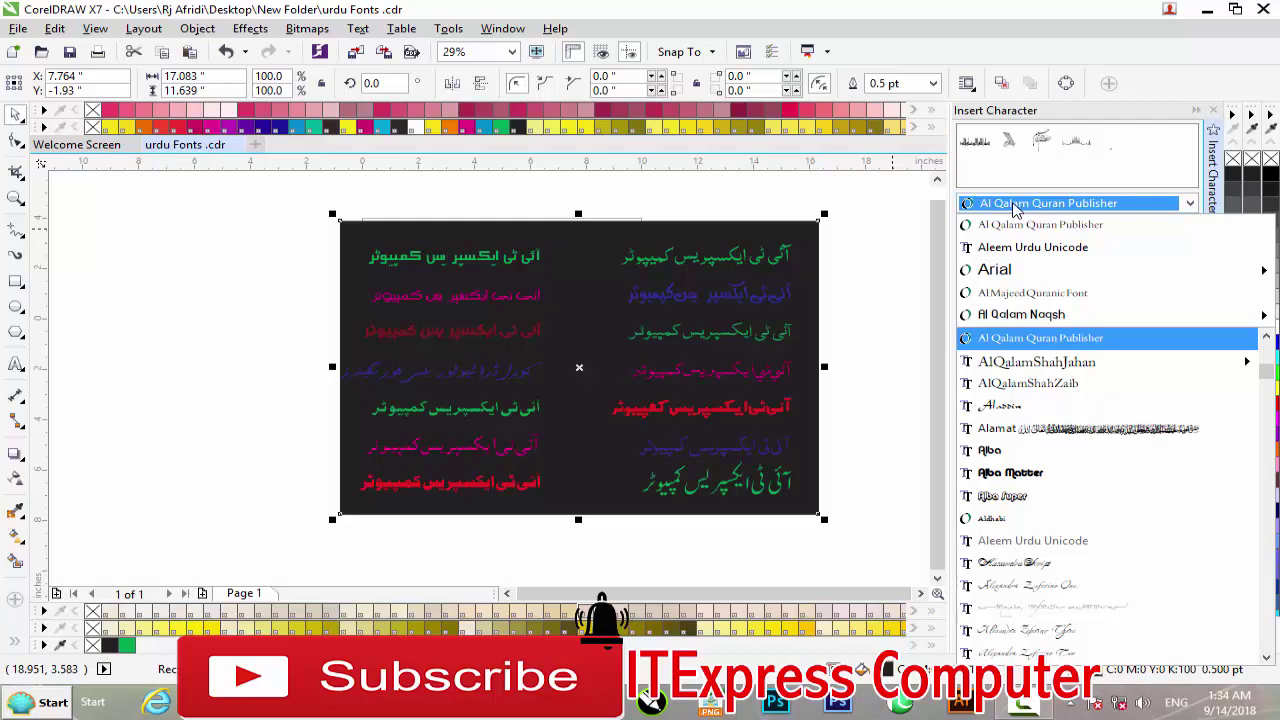
type("B")
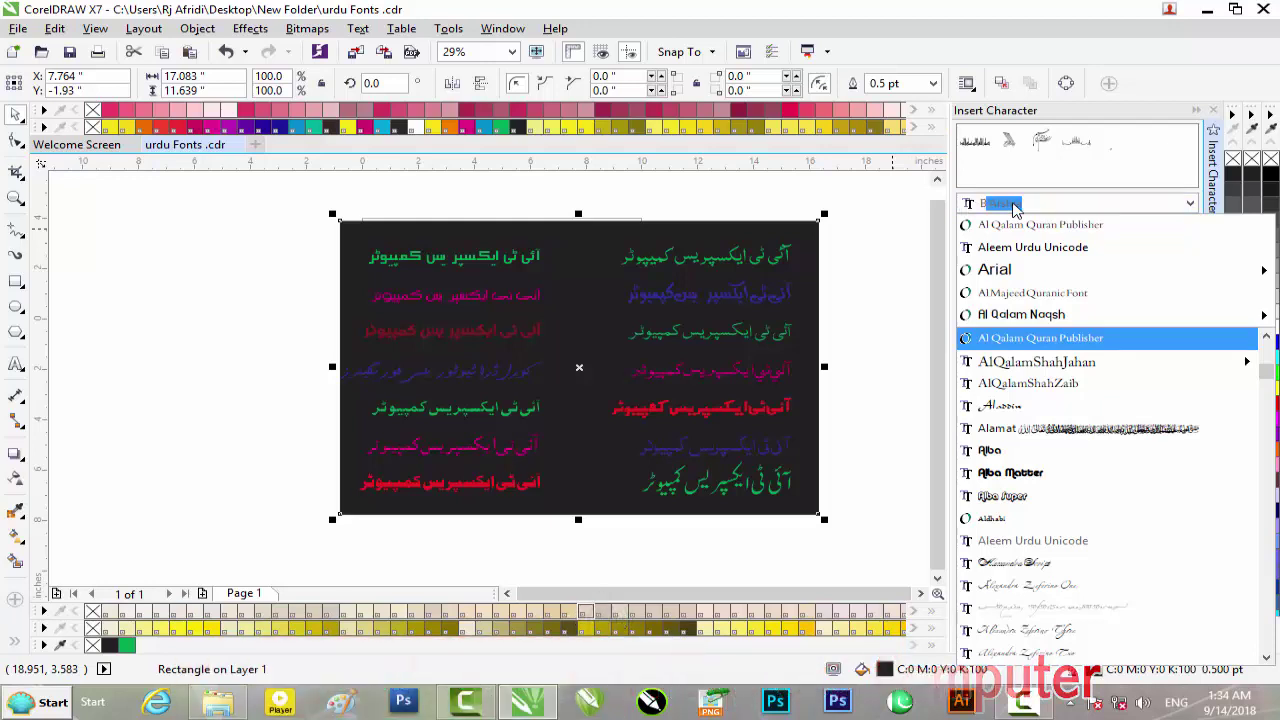
type("esmellah 1")
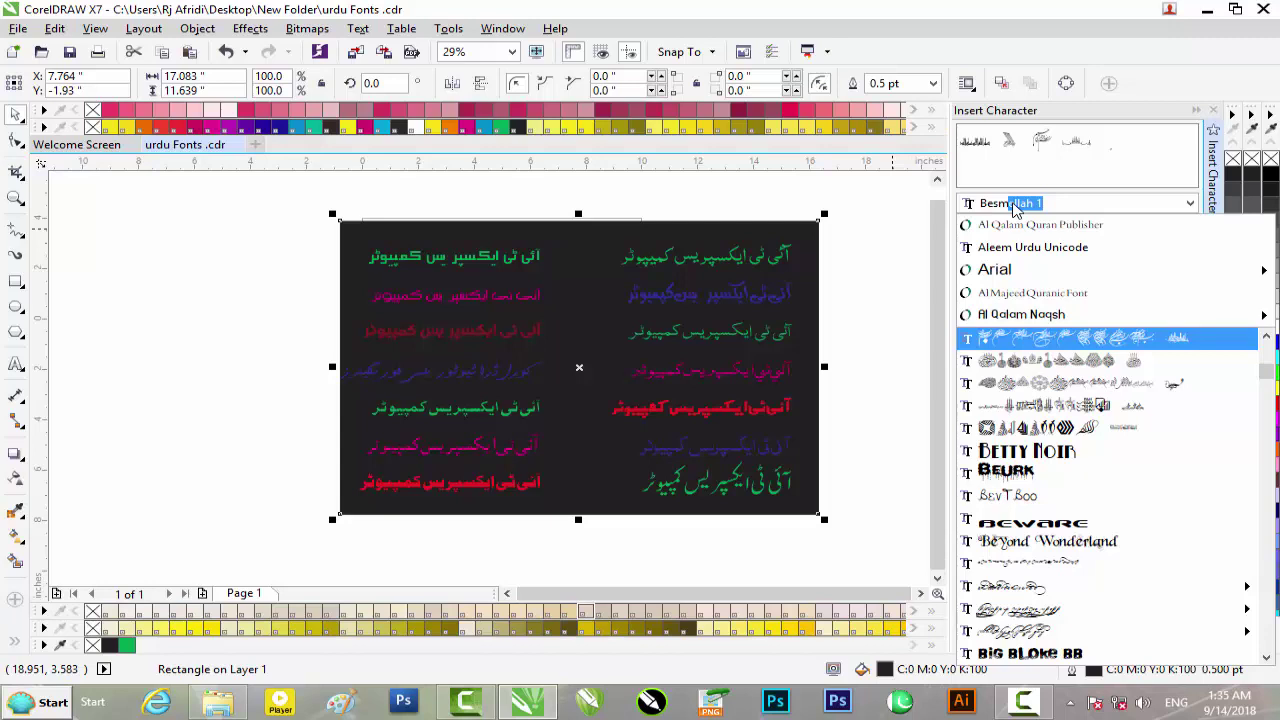
left_click(1088, 342)
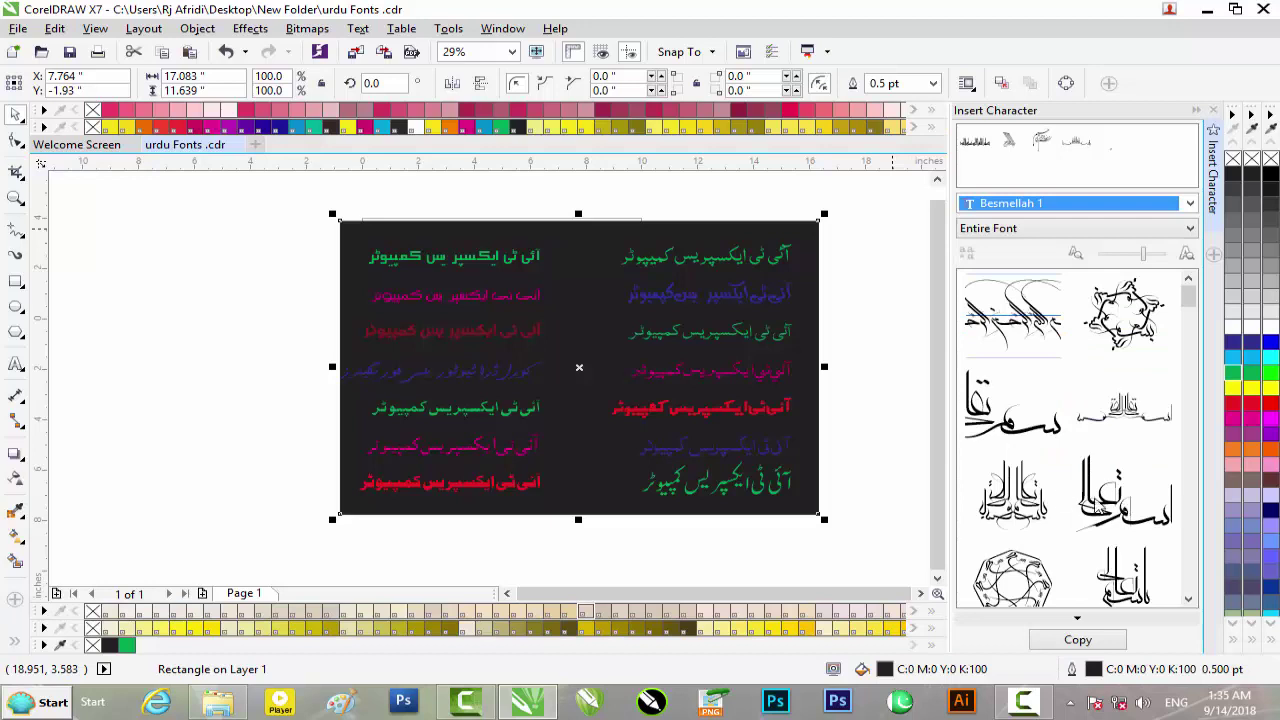
Insert a stacked Bismillah calligraphy character beside the black sample sheet and enlarge it to about 10.7 × 8.9 inches
scroll(1150, 335, "down", 5)
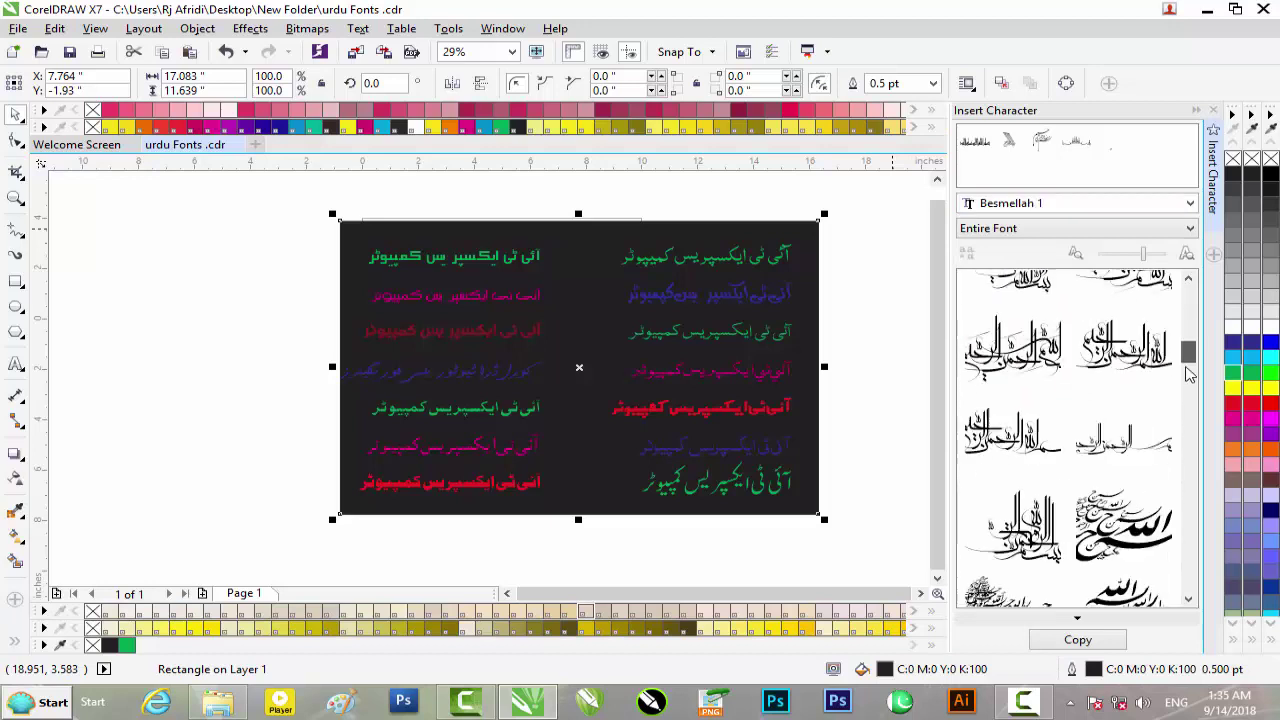
left_click_drag(1025, 383, 870, 404)
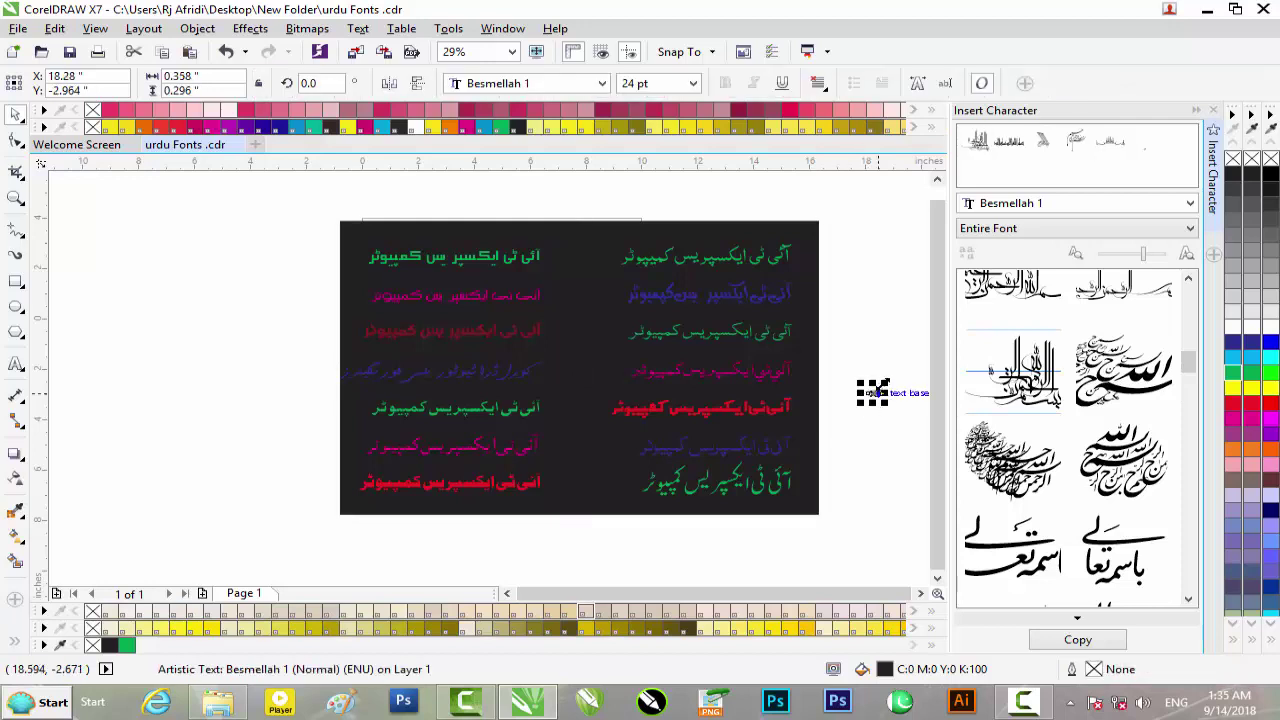
left_click_drag(953, 325, 865, 273)
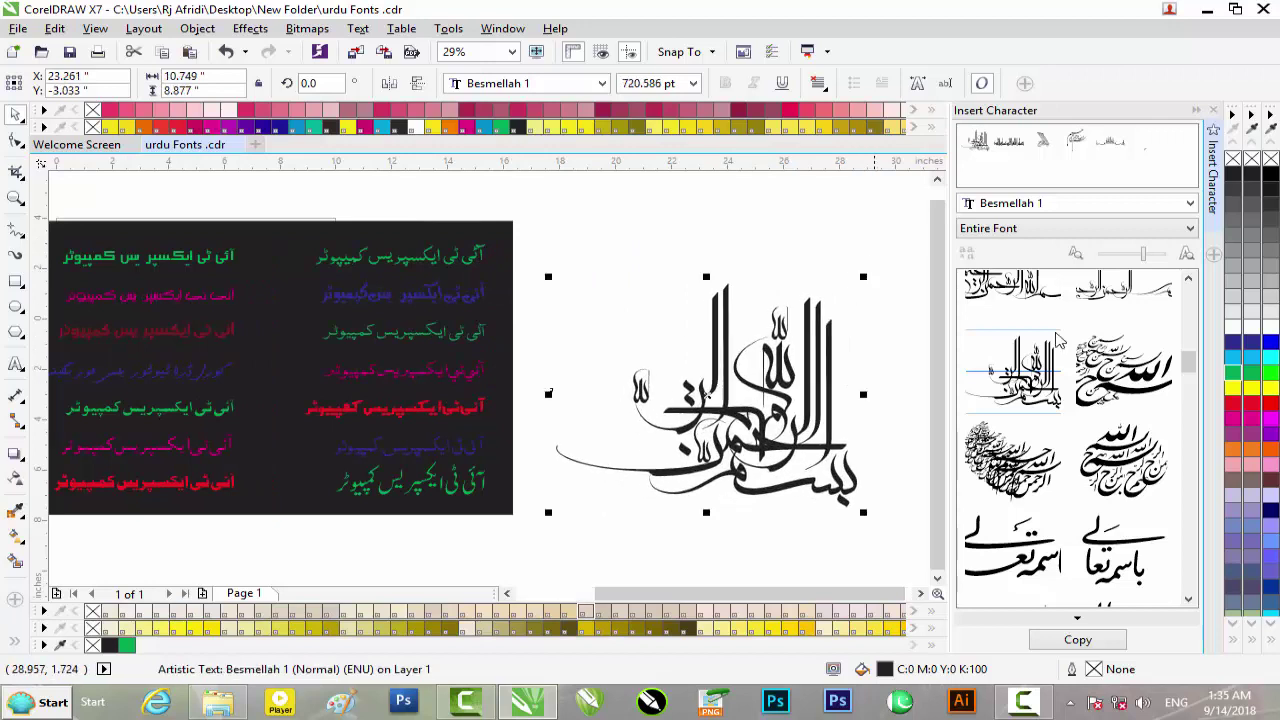
Fill the inserted Bismillah calligraphy with cyan (C:100 M:0 Y:0 K:0)
left_click(1251, 357)
scroll(785, 390, "up", 3)
scroll(782, 388, "down", 5)
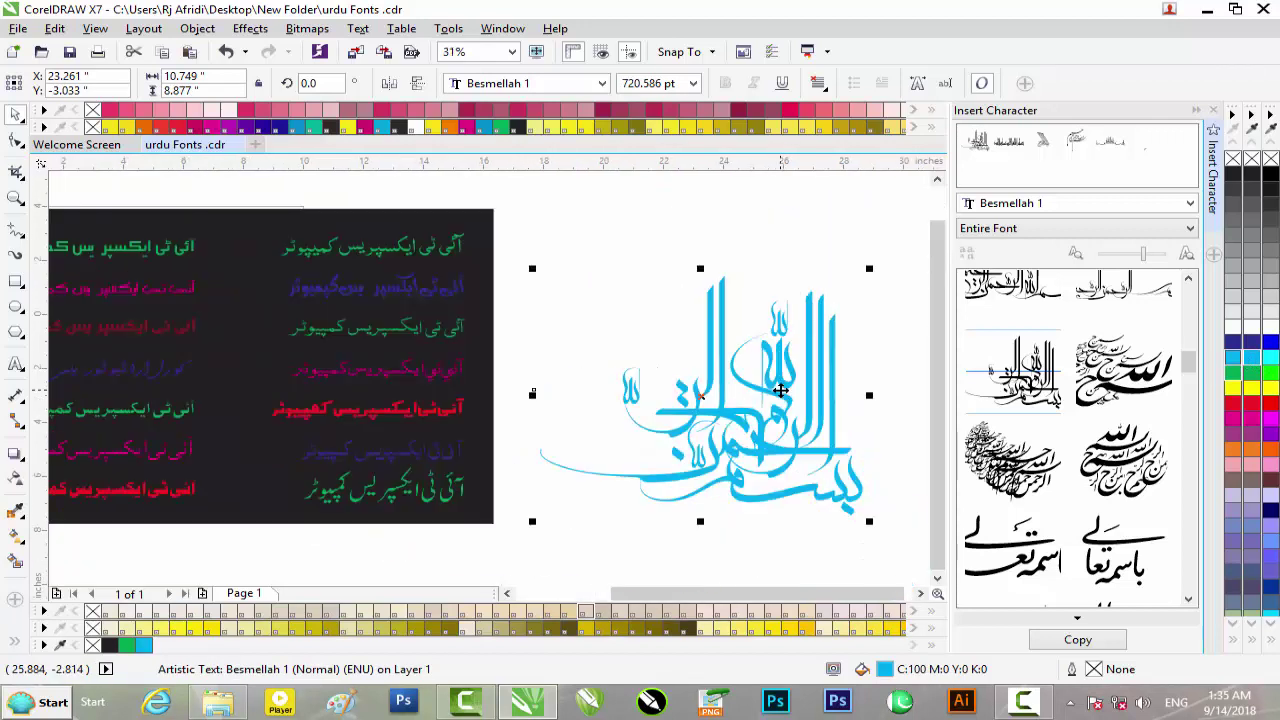
scroll(780, 390, "up", 3)
scroll(718, 388, "down", 1)
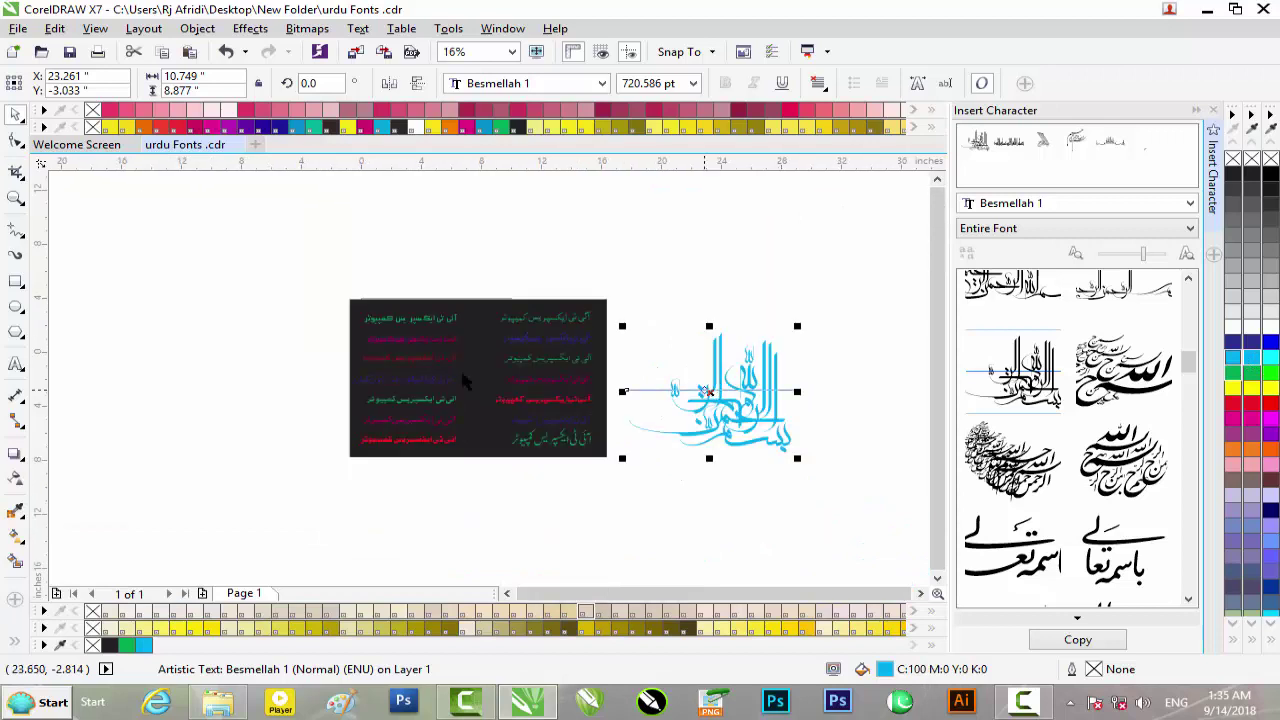
Draw a black-filled rectangle of about 15.1 × 14.4 inches around the cyan calligraphy and send it behind
left_click(16, 282)
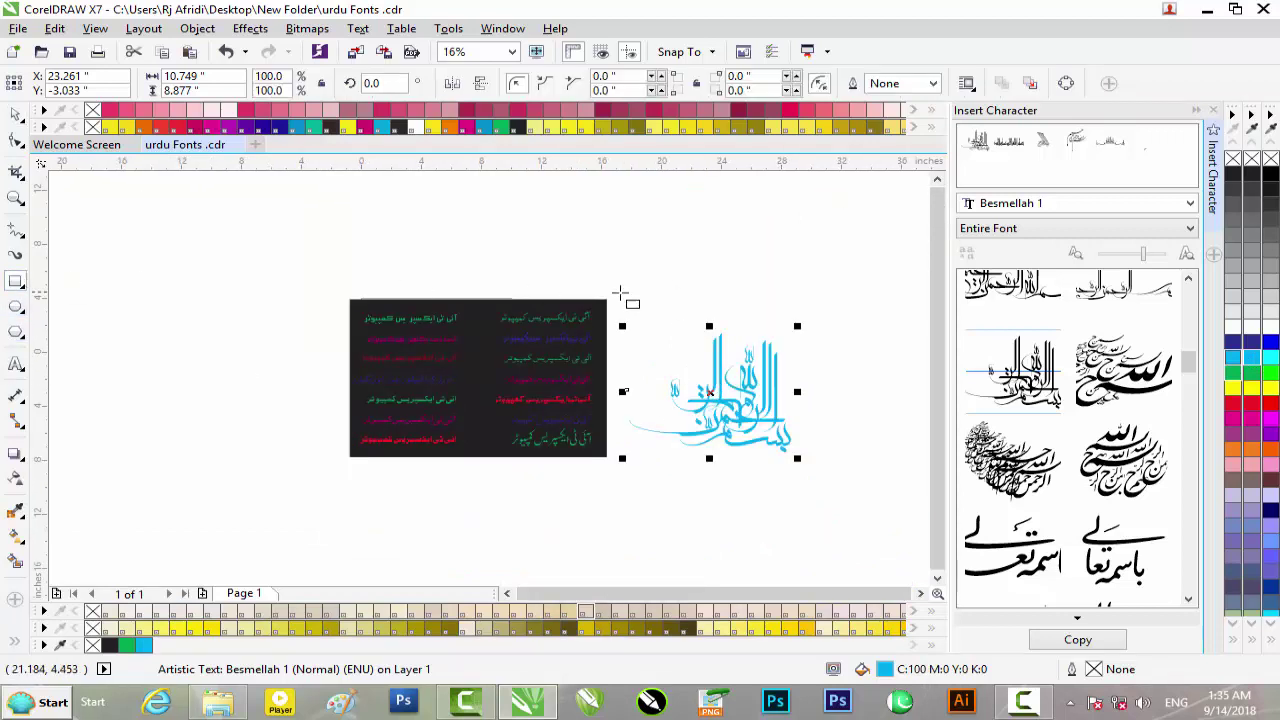
left_click_drag(617, 289, 845, 484)
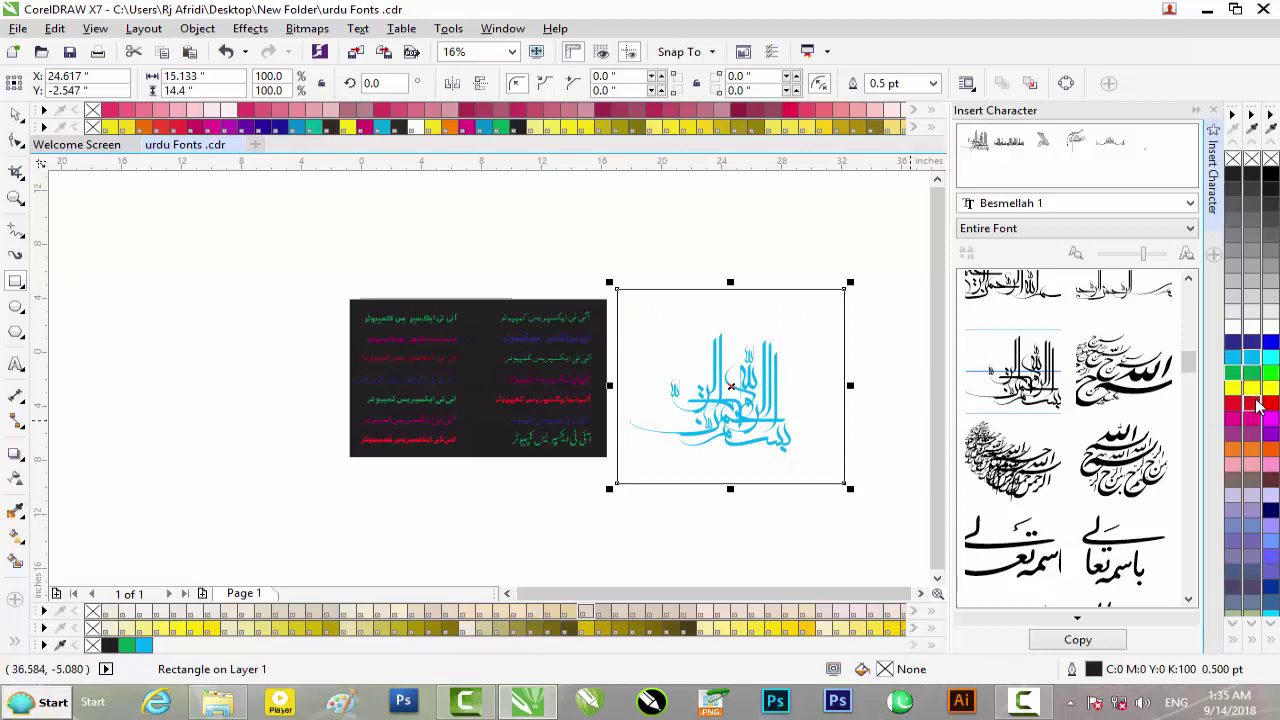
left_click(1235, 177)
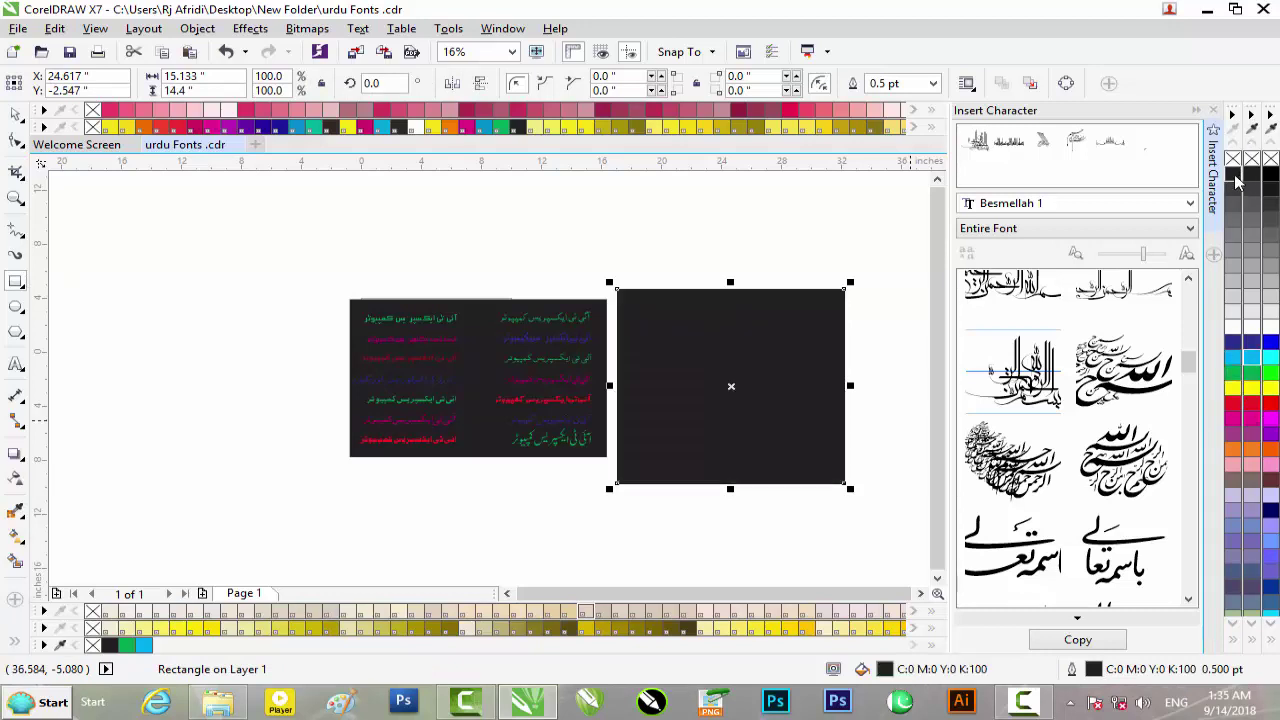
key("shift+Page_Down")
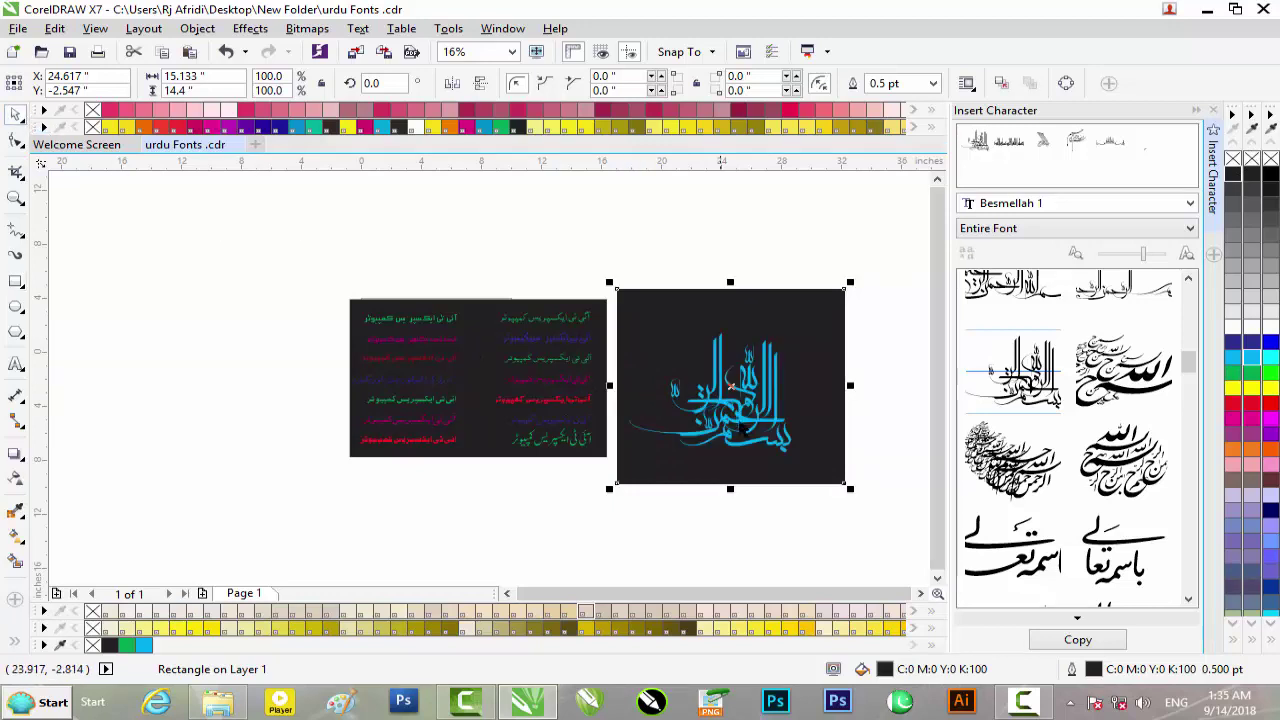
key("Escape")
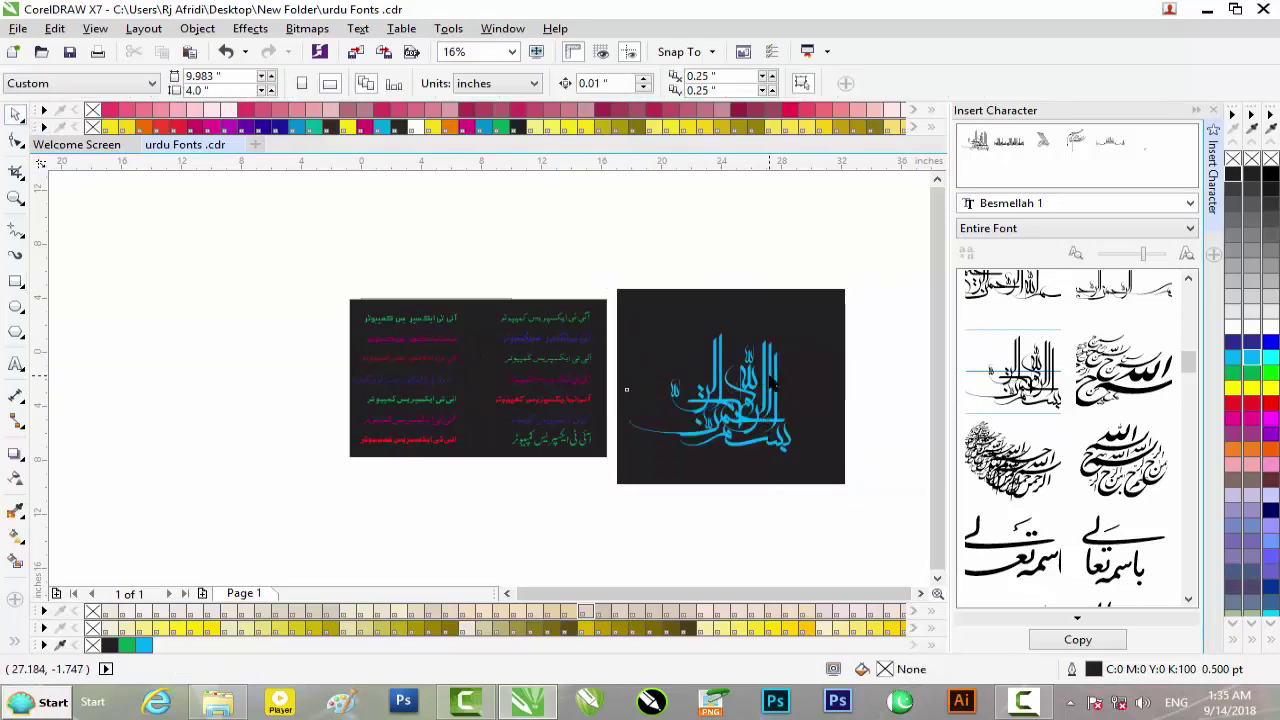
Scale the cyan calligraphy to about 8.4 × 6.9 inches and reposition it within the new black rectangle
left_click(625, 390)
left_click_drag(797, 326, 821, 306)
scroll(745, 395, "up", 2)
left_click_drag(705, 383, 741, 367)
left_click_drag(927, 243, 740, 383)
left_click_drag(672, 437, 742, 355)
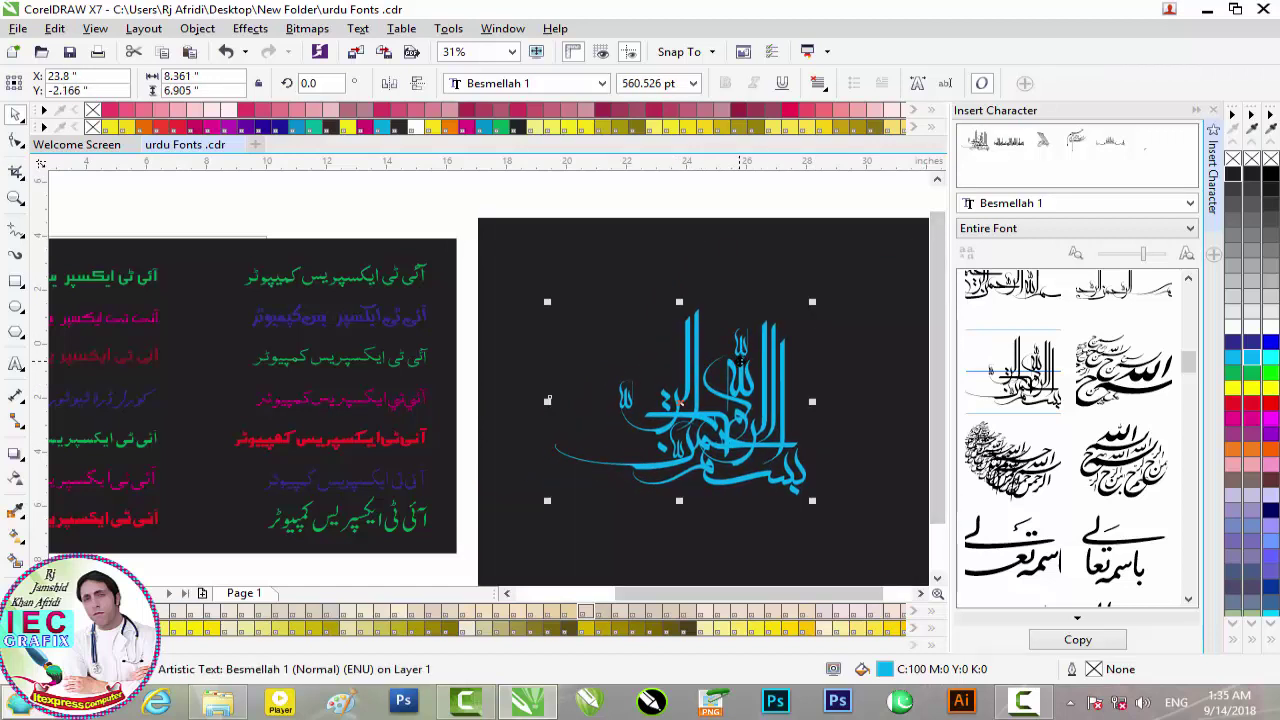
Replace the cyan calligraphy with a slanted Besmellah 1 character about 4.2 × 4.5 inches, filled red (C:0 M:100 Y:100 K:0)
key("Delete")
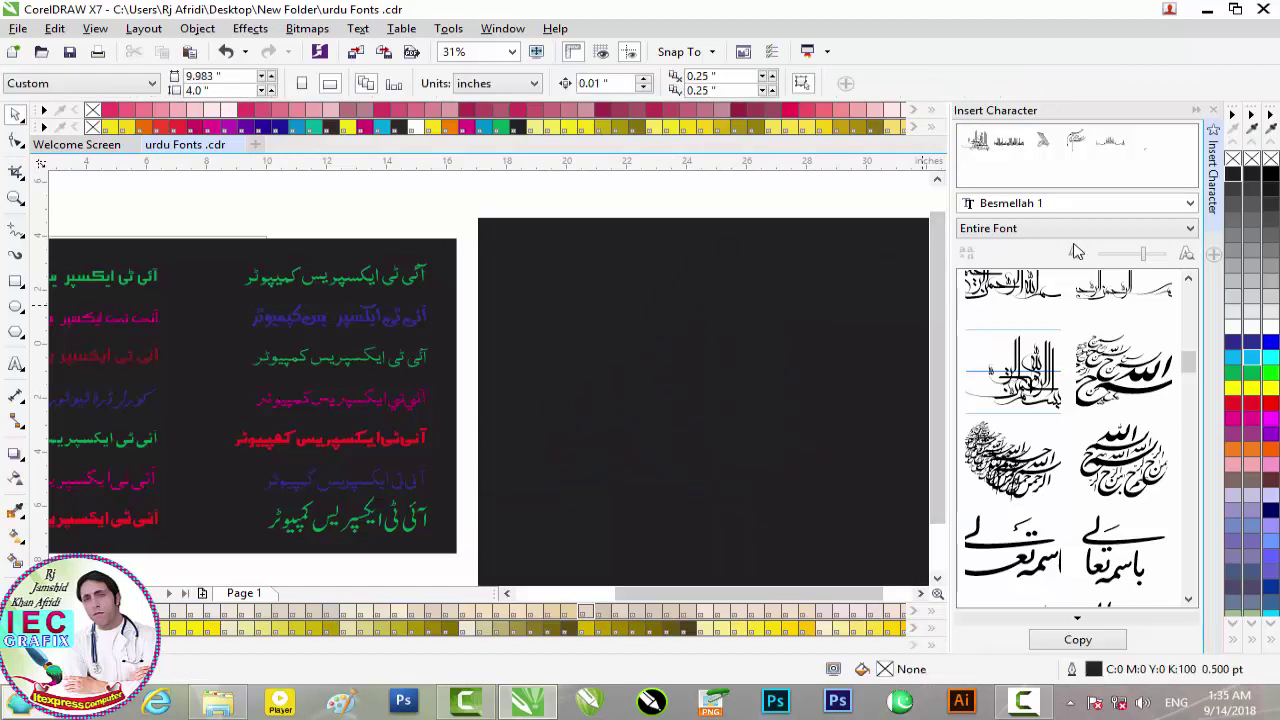
scroll(1068, 418, "down", 5)
left_click_drag(1012, 415, 855, 301)
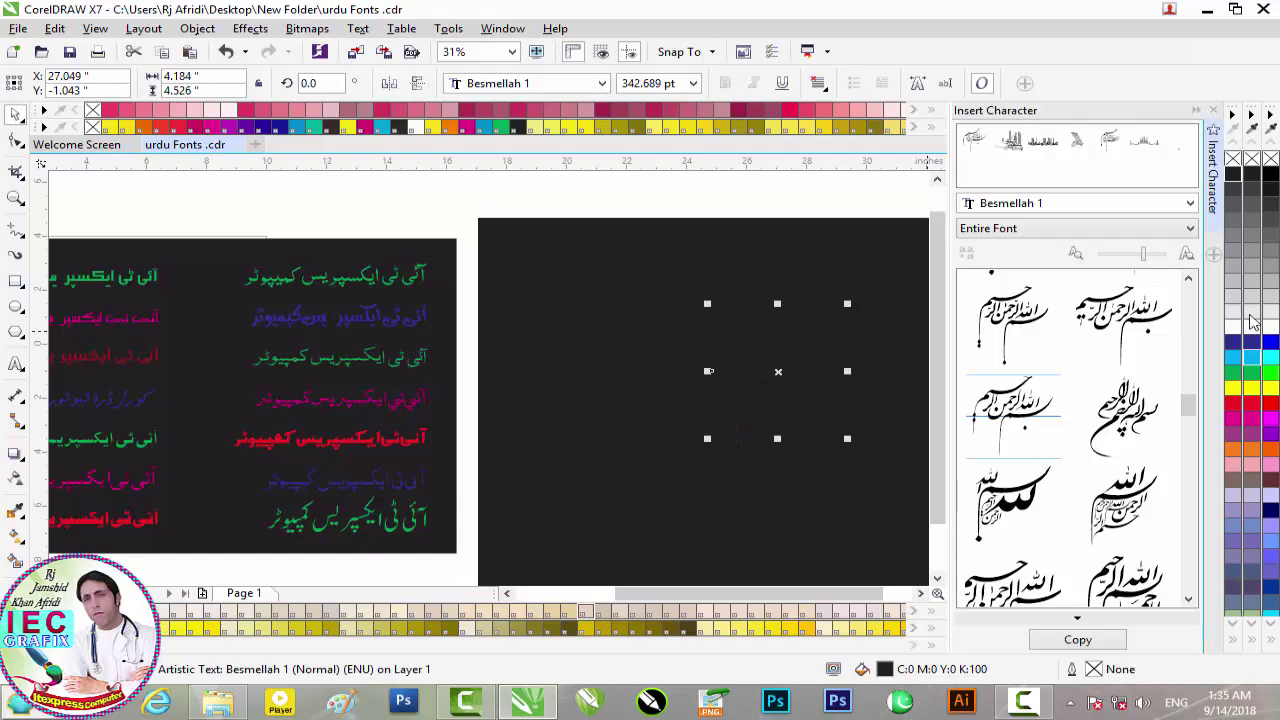
left_click(1251, 343)
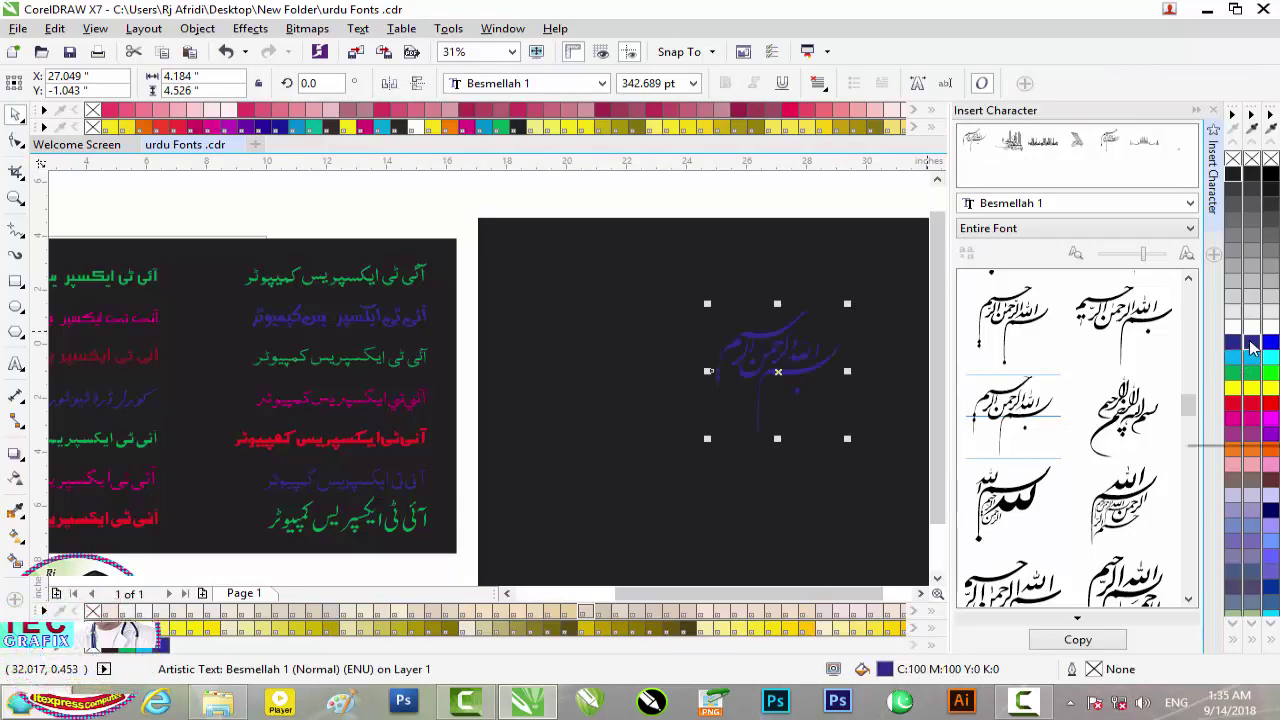
left_click(1251, 404)
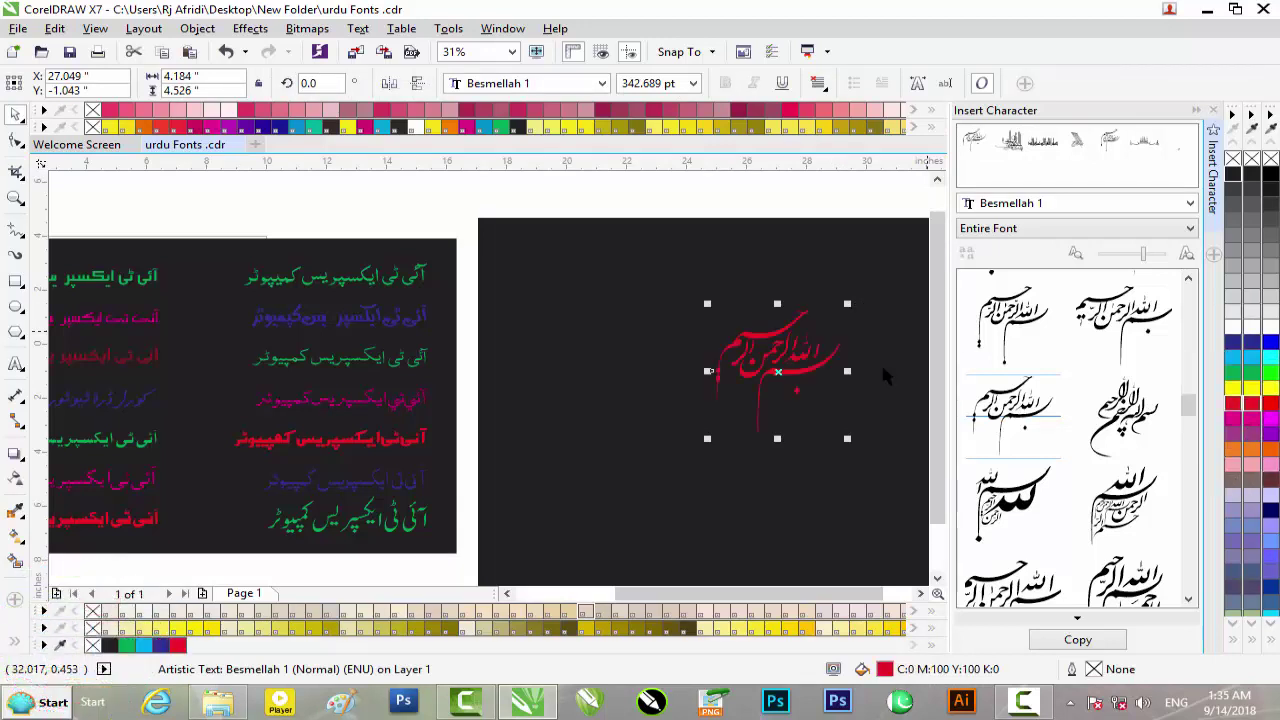
Enlarge the red calligraphy to about 9.7 × 10.5 inches and reposition it on the black rectangle
left_click_drag(707, 303, 649, 247)
left_click_drag(778, 295, 698, 349)
left_click_drag(831, 305, 877, 252)
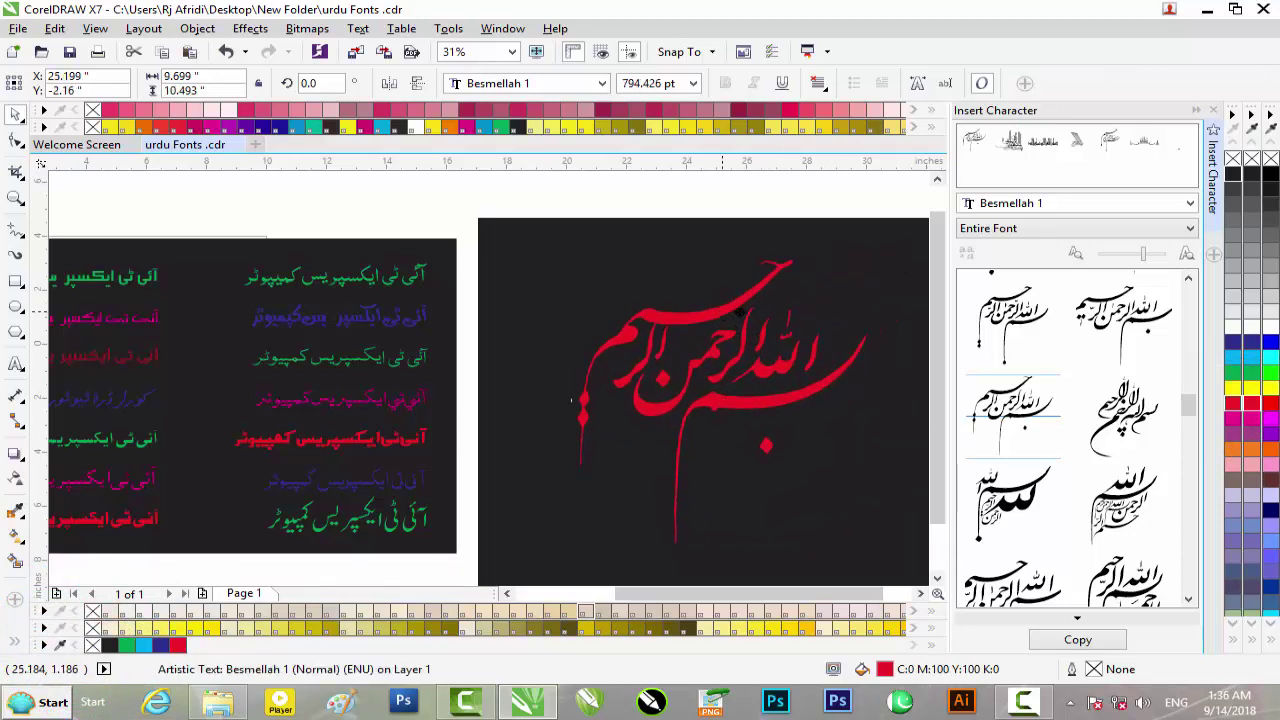
scroll(700, 346, "down", 1)
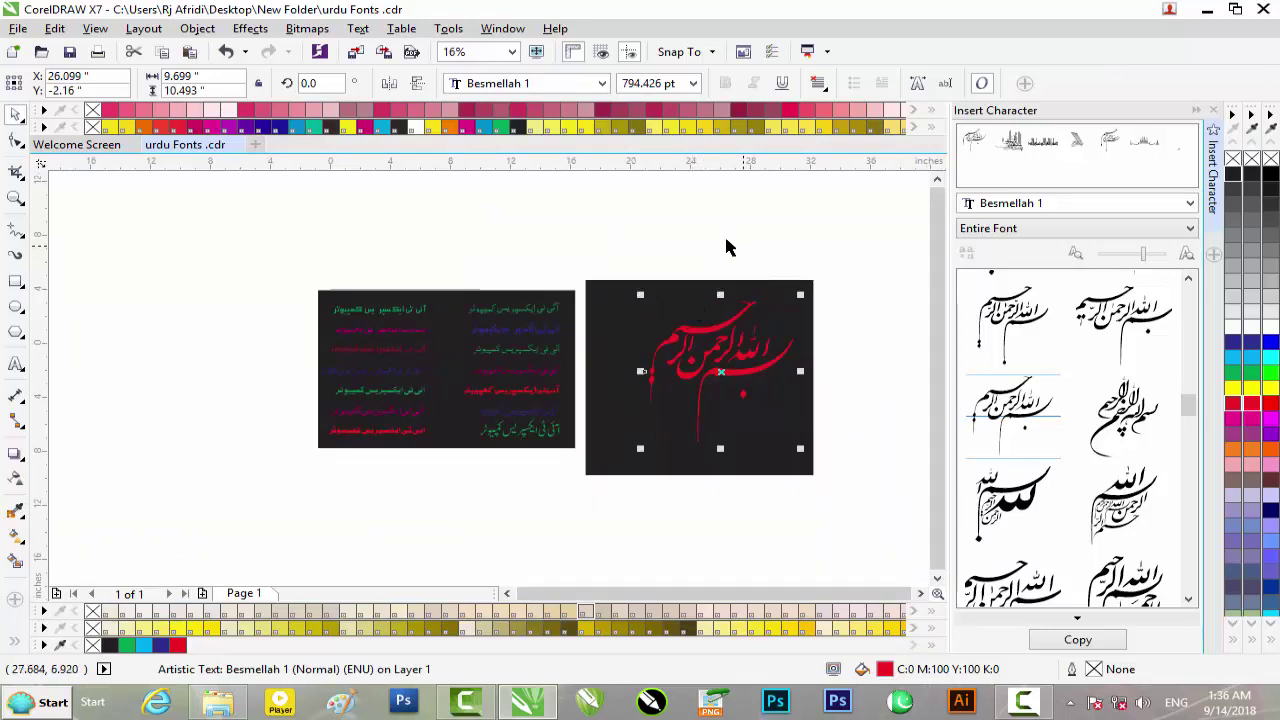
Delete all the Urdu samples, the calligraphy and both black backgrounds from the drawing
left_click(629, 266)
left_click_drag(563, 251, 856, 500)
left_click_drag(904, 250, 257, 506)
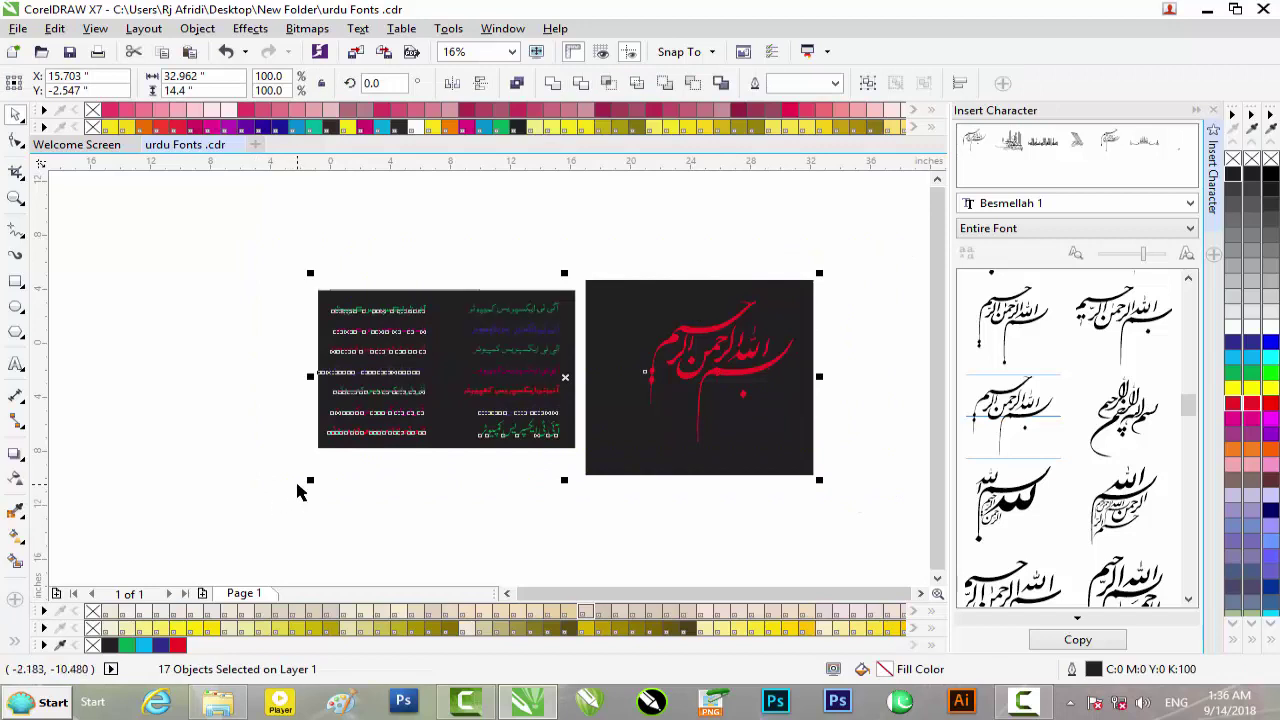
key("Delete")
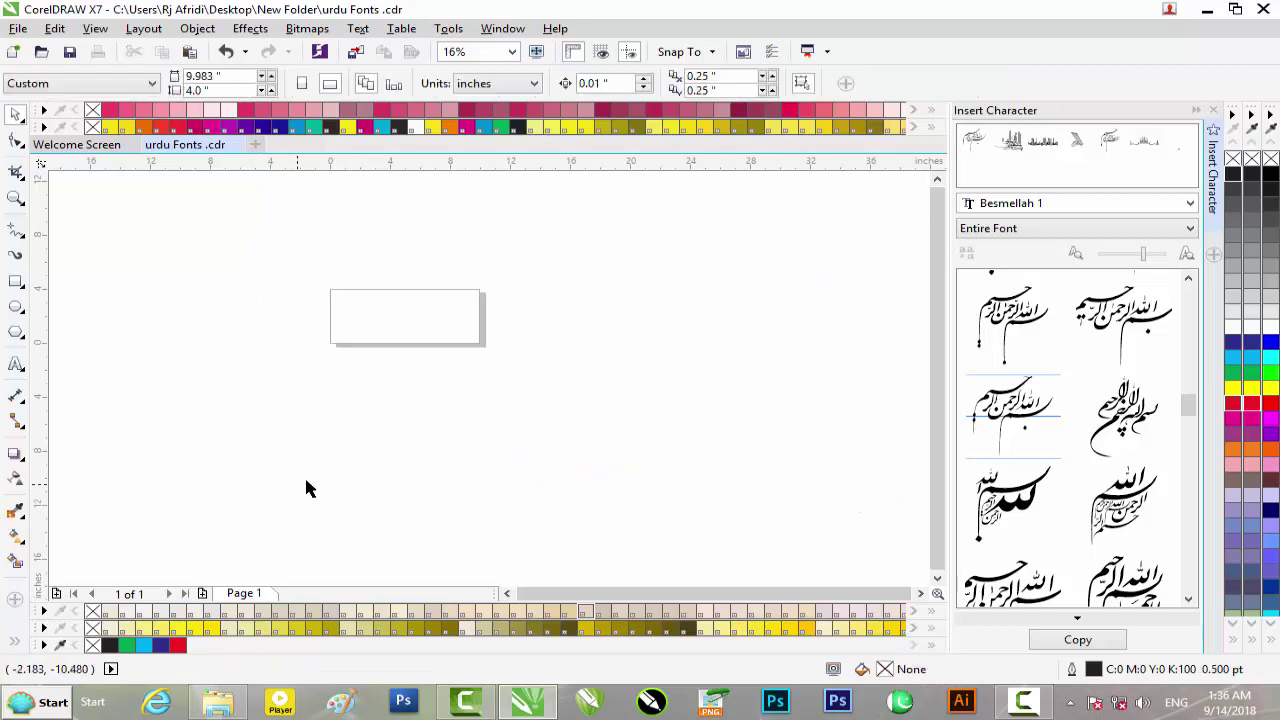
Minimize the CorelDRAW and New Folder windows to return to the Windows desktop
left_click(1212, 9)
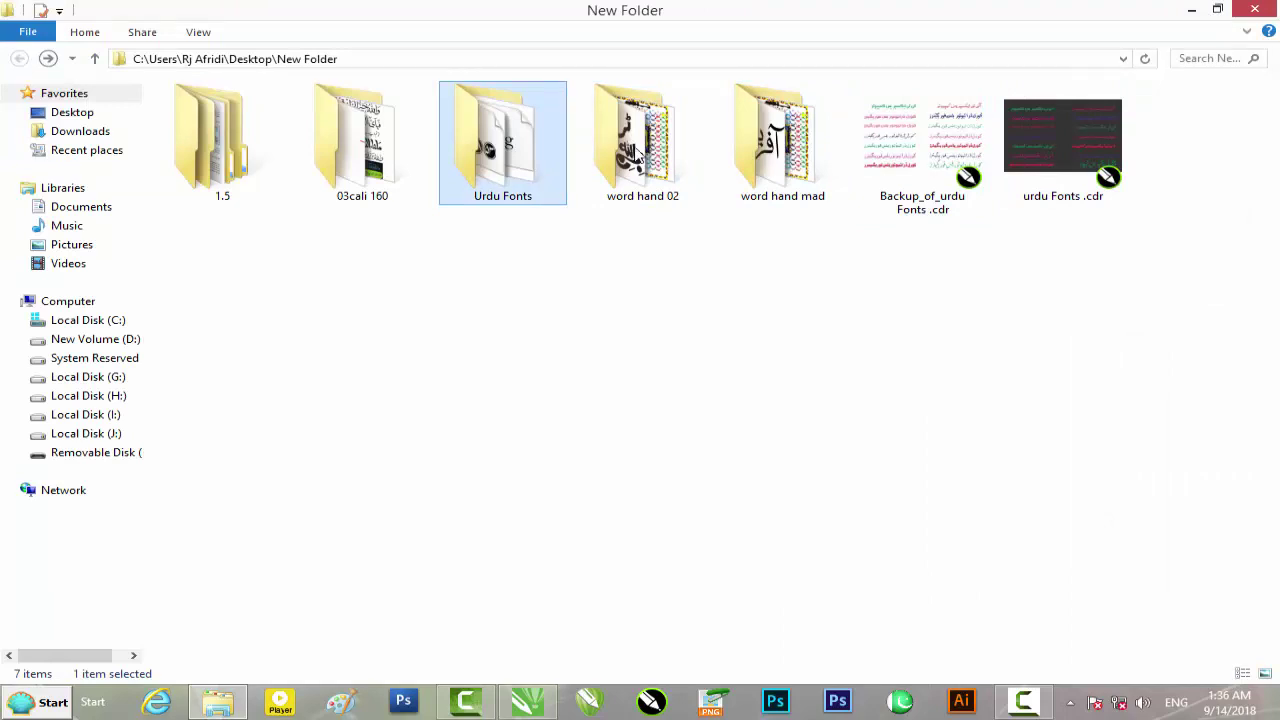
left_click(1191, 9)
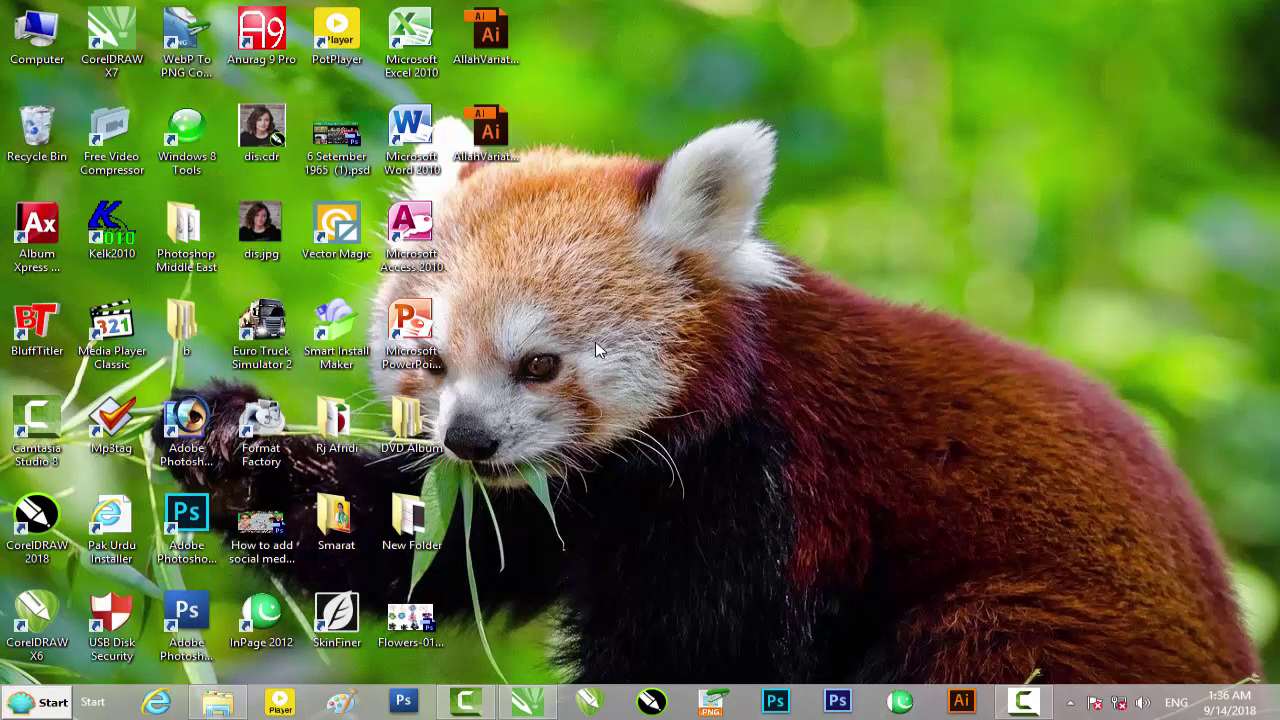
right_click(595, 341)
left_click(635, 390)
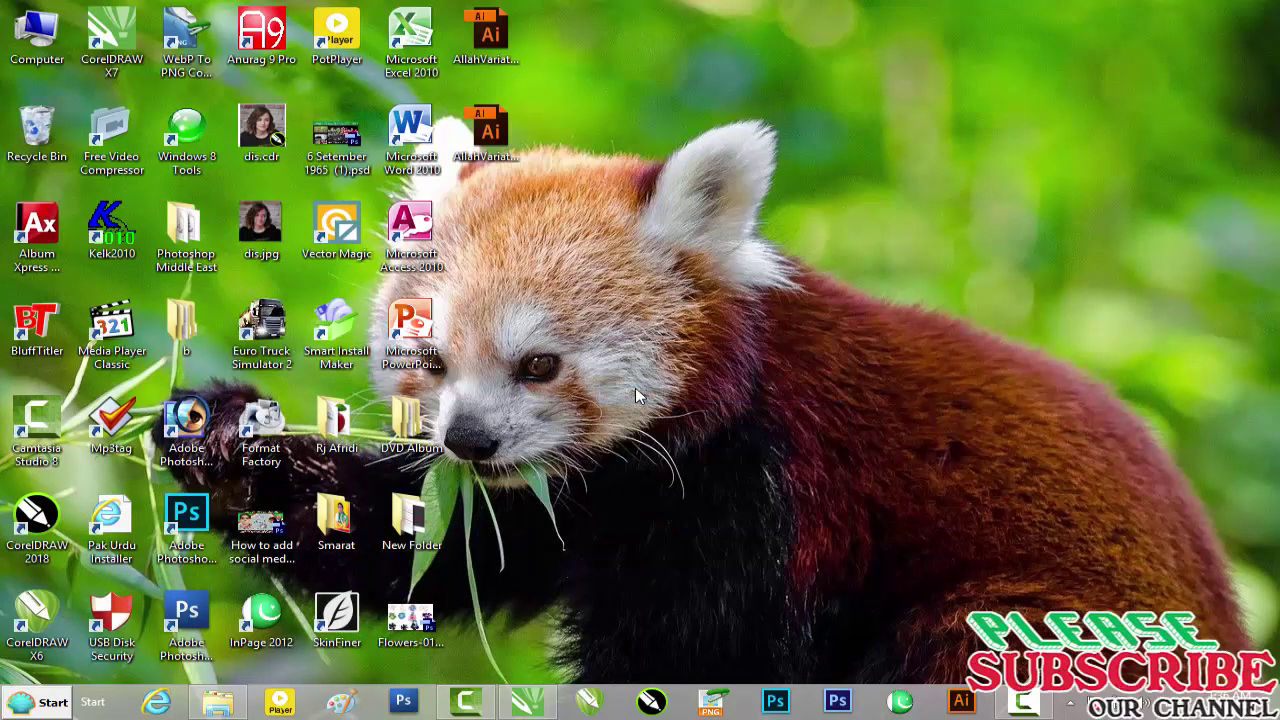